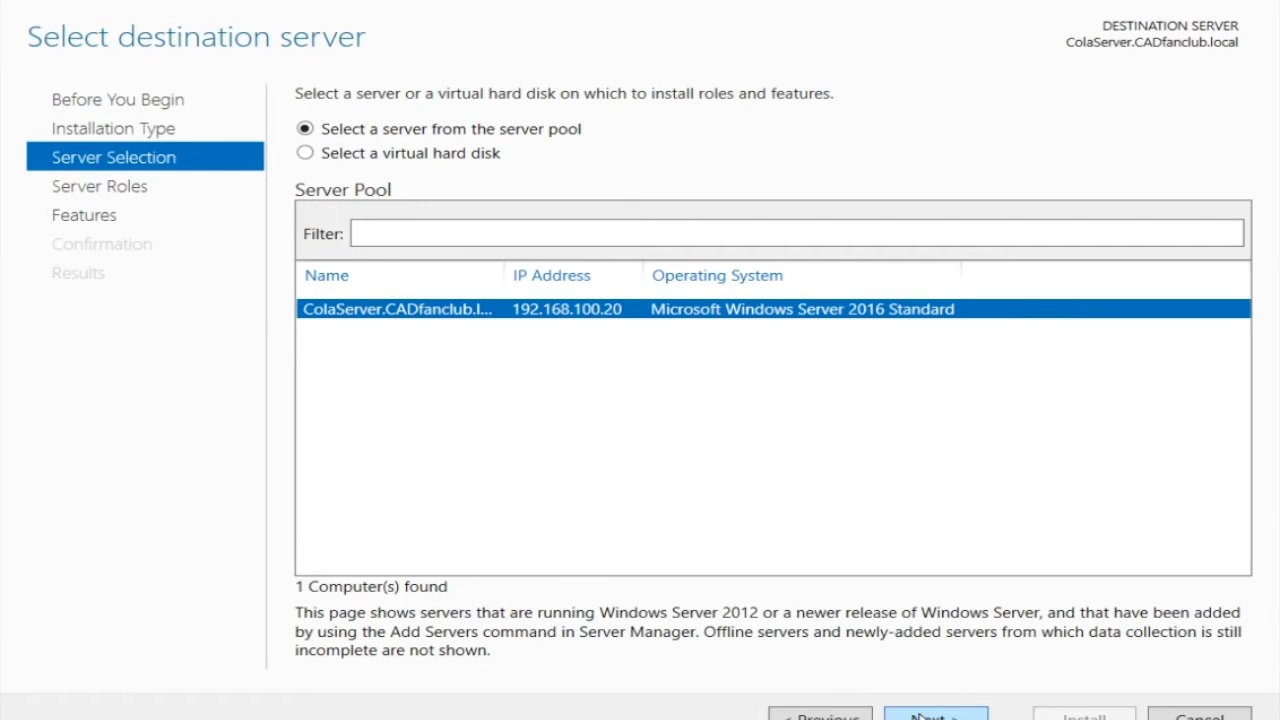
# Install the DHCP Server role with its required management tools on ColaServer.CADfanclub.local, leaving the other features unchanged
pyautogui.click(920, 716)
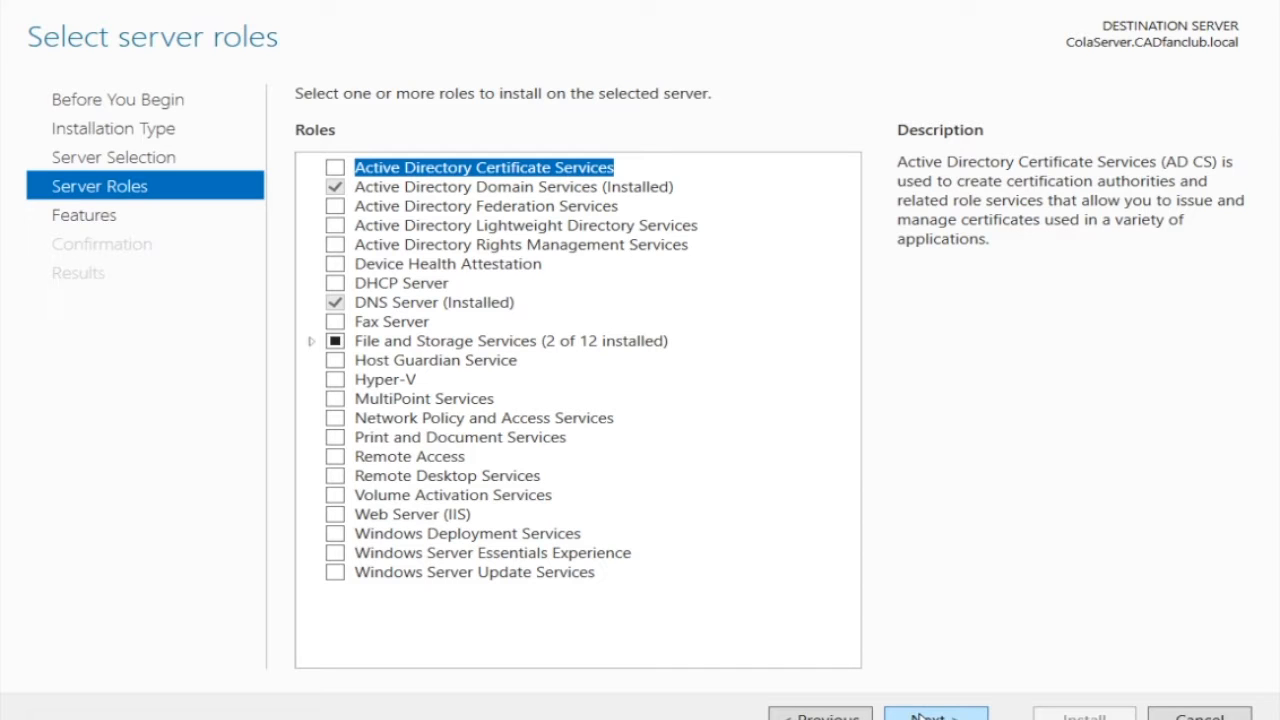
pyautogui.click(336, 285)
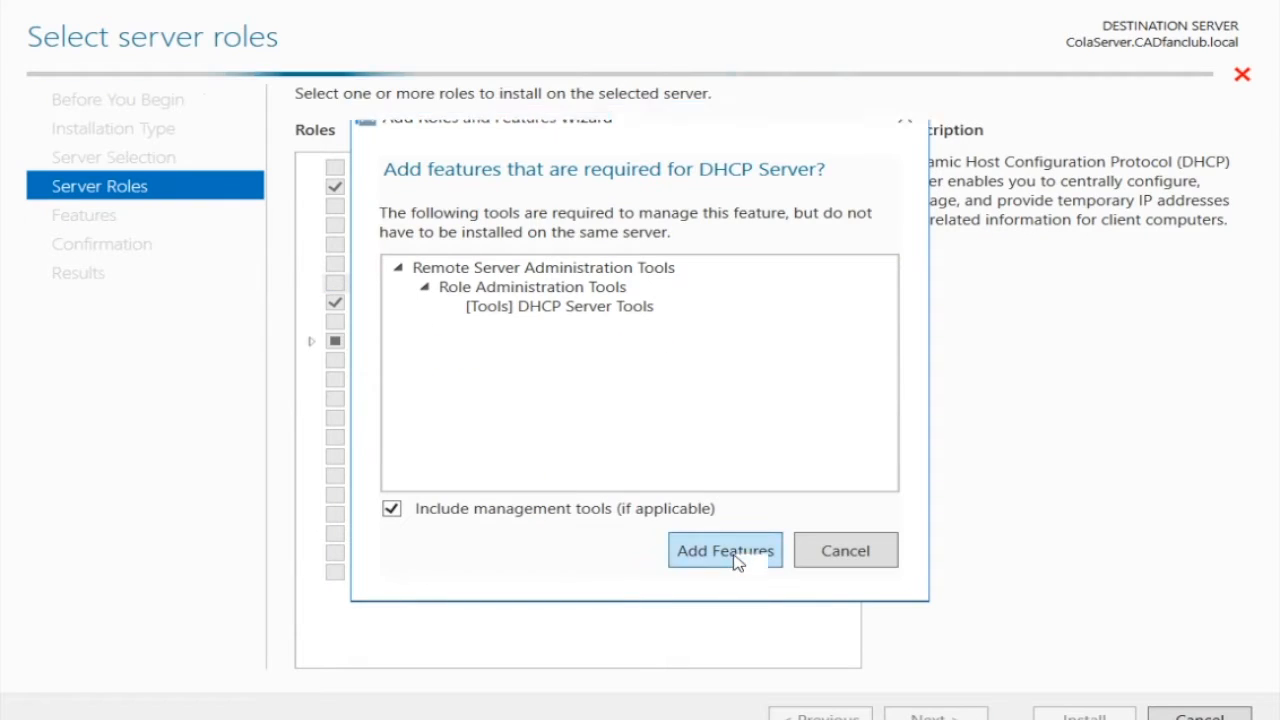
pyautogui.click(737, 560)
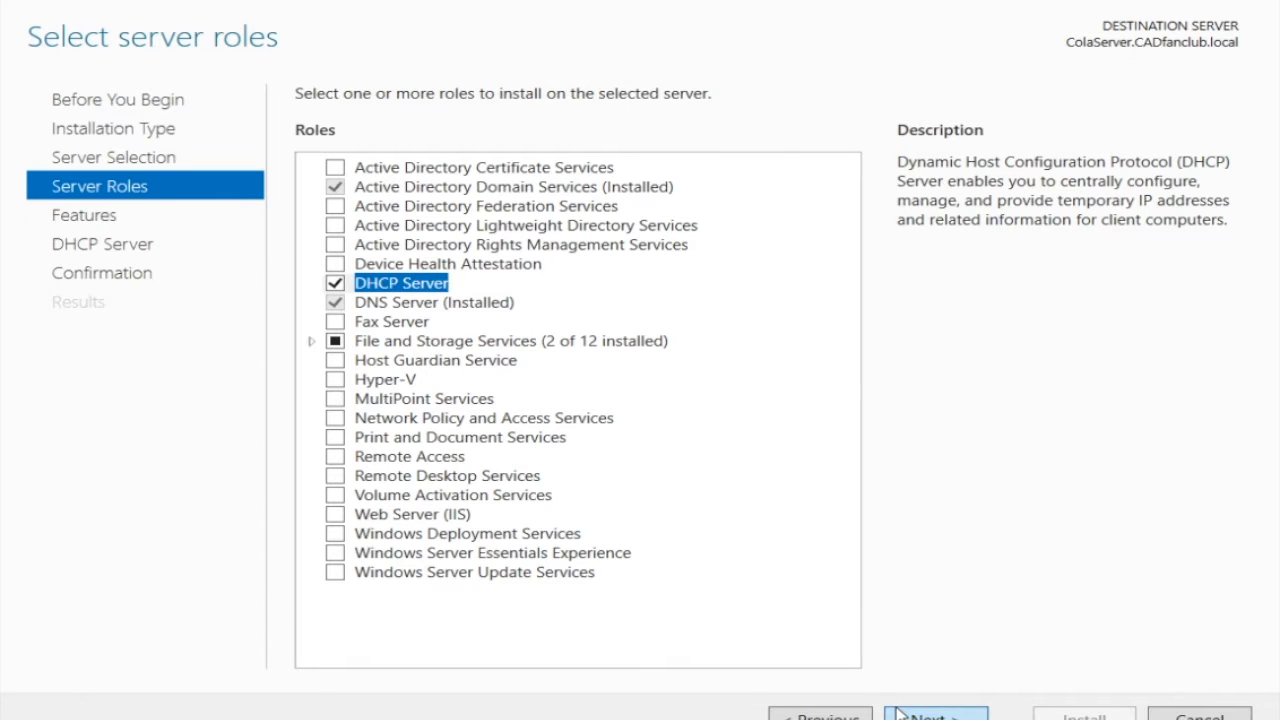
pyautogui.click(897, 714)
pyautogui.click(897, 714)
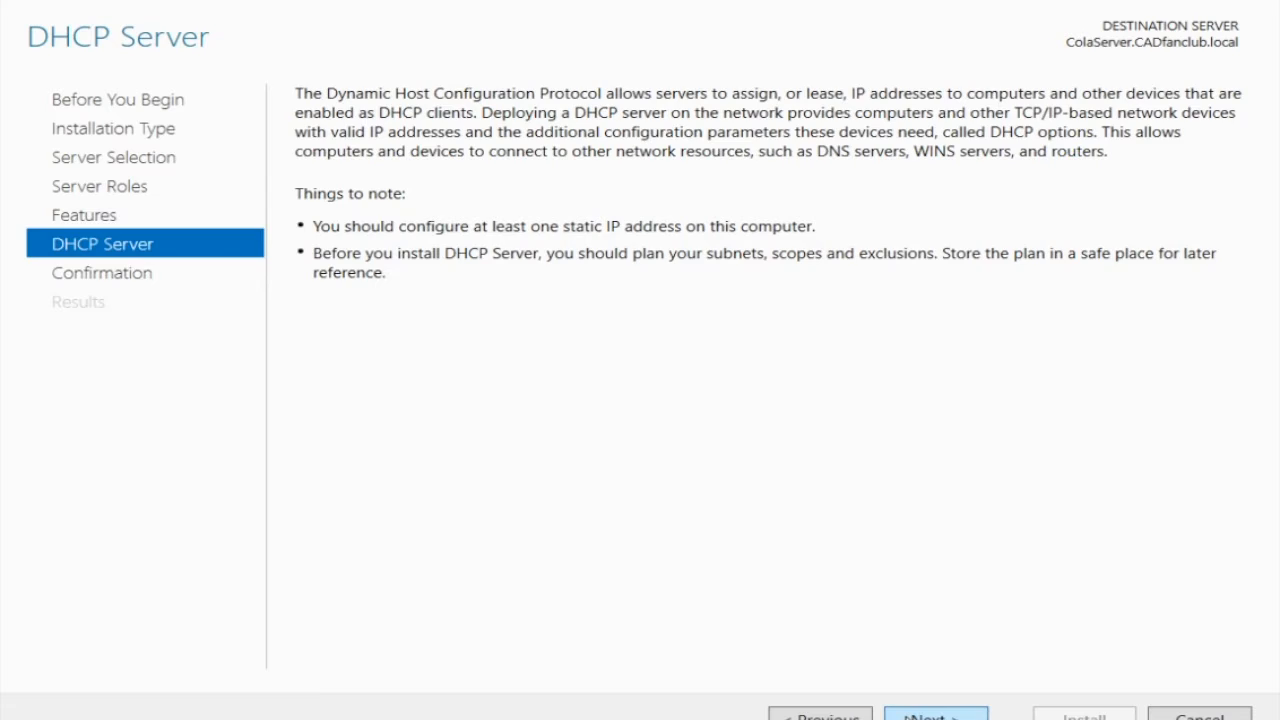
pyautogui.click(906, 716)
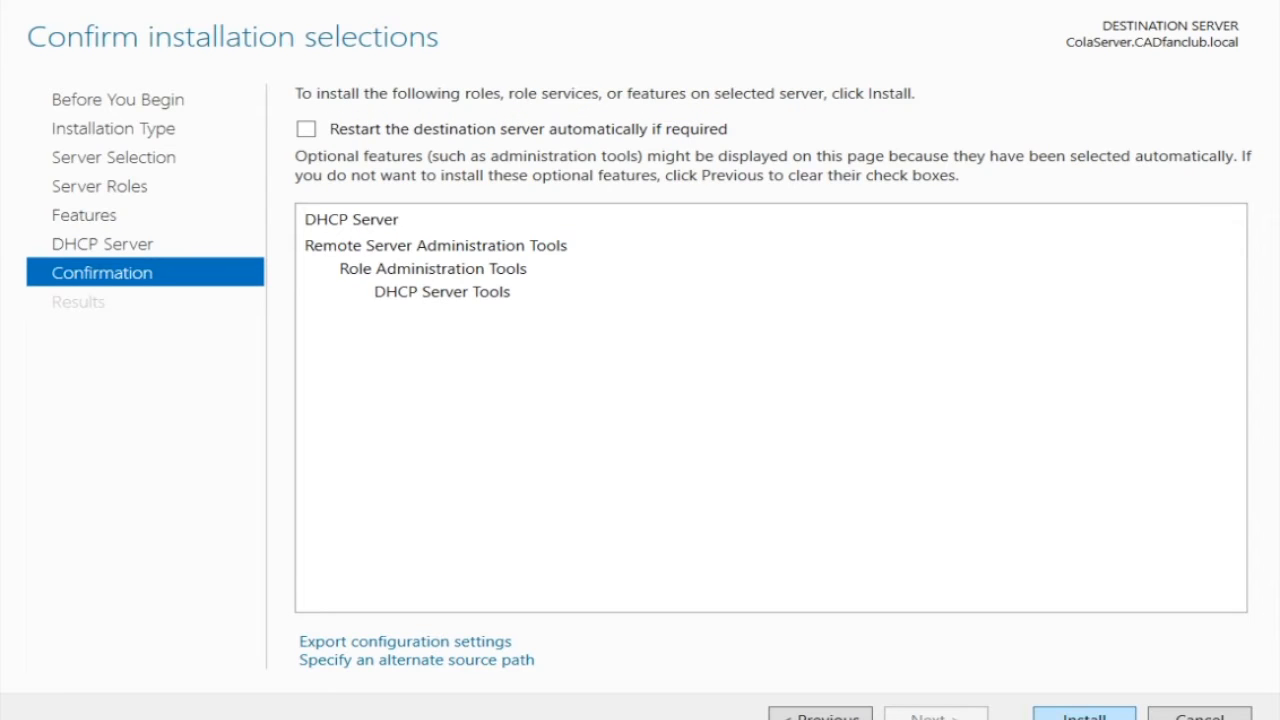
pyautogui.click(1084, 714)
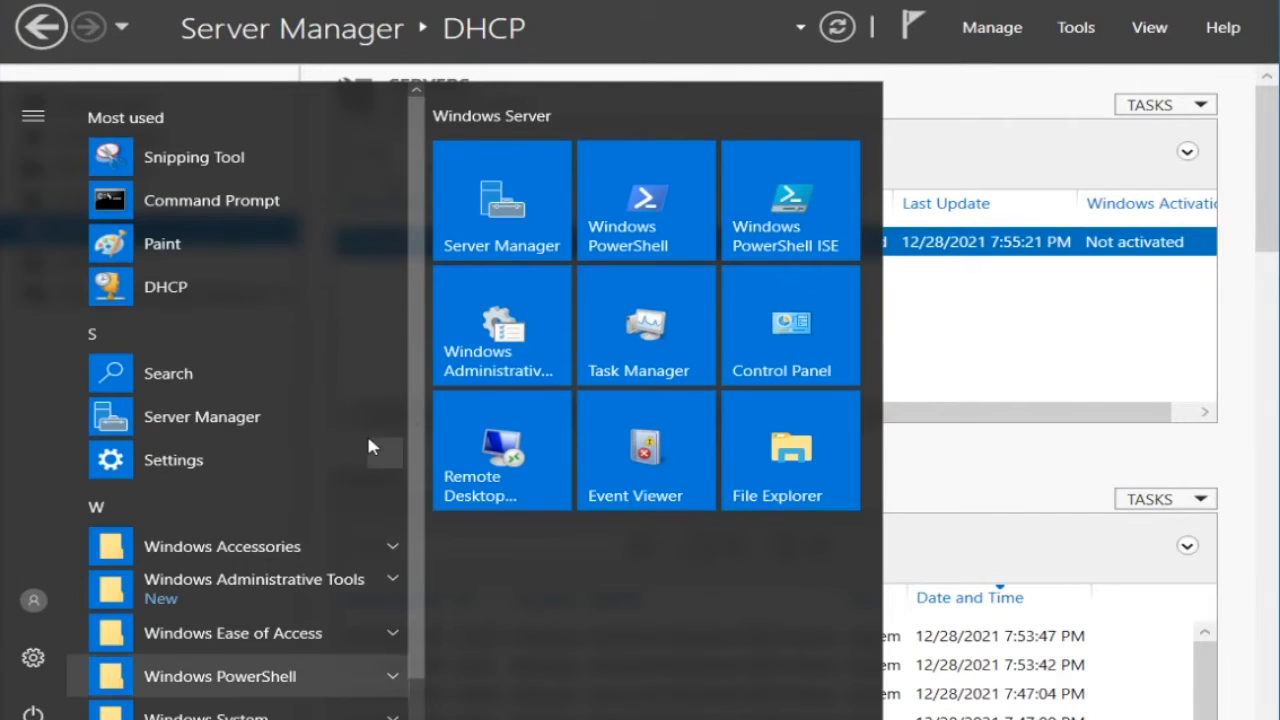
# Open the DHCP console from Windows Administrative Tools, maximize it, and expand the server's IPv4 node
pyautogui.click(493, 360)
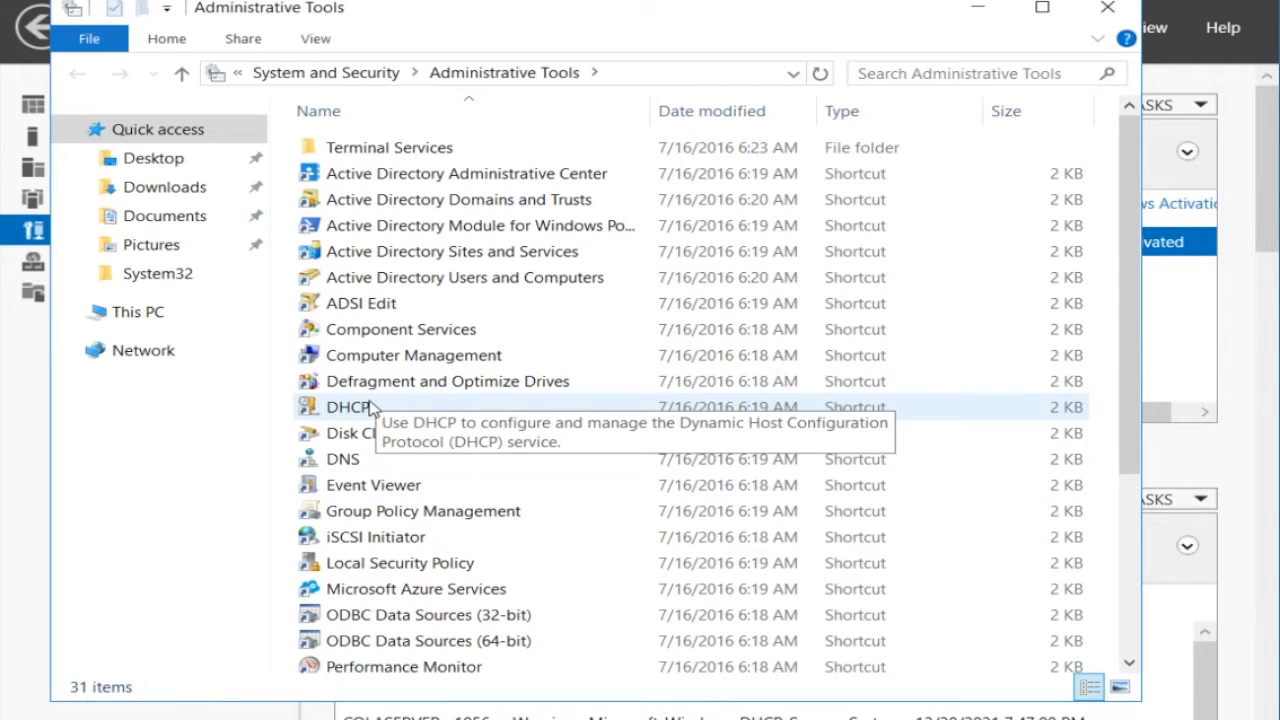
pyautogui.click(372, 407)
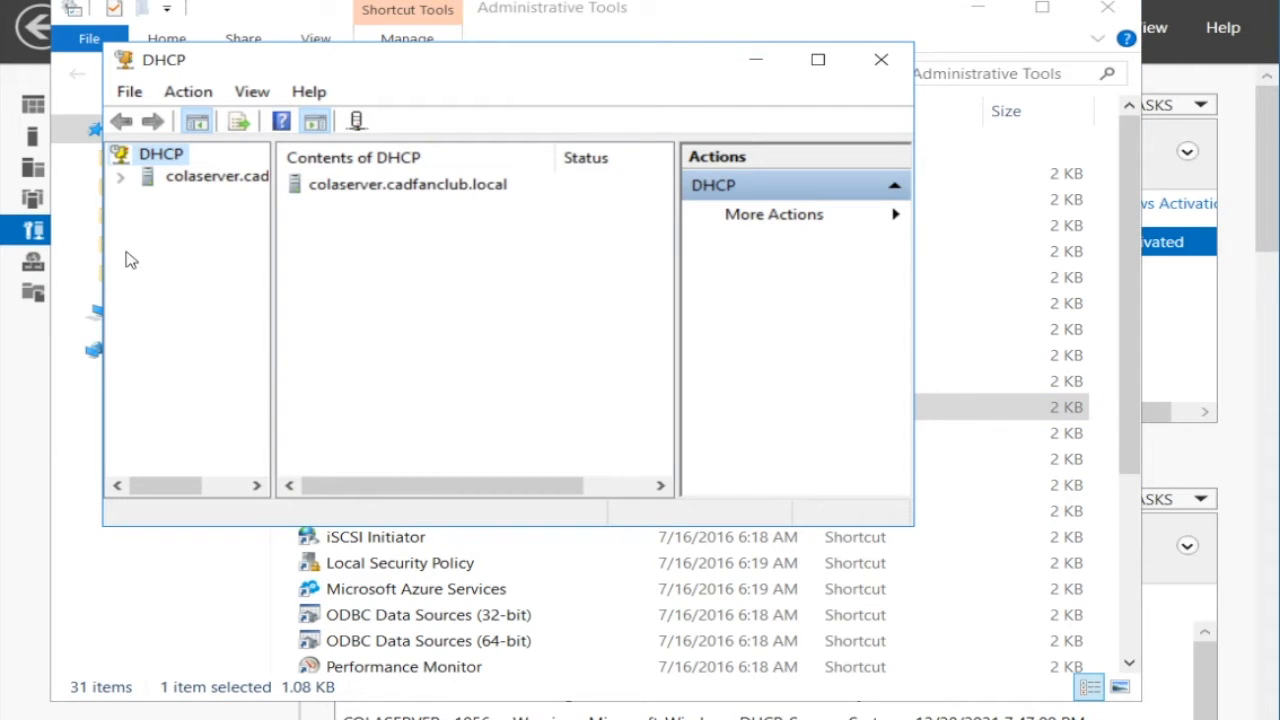
pyautogui.click(120, 177)
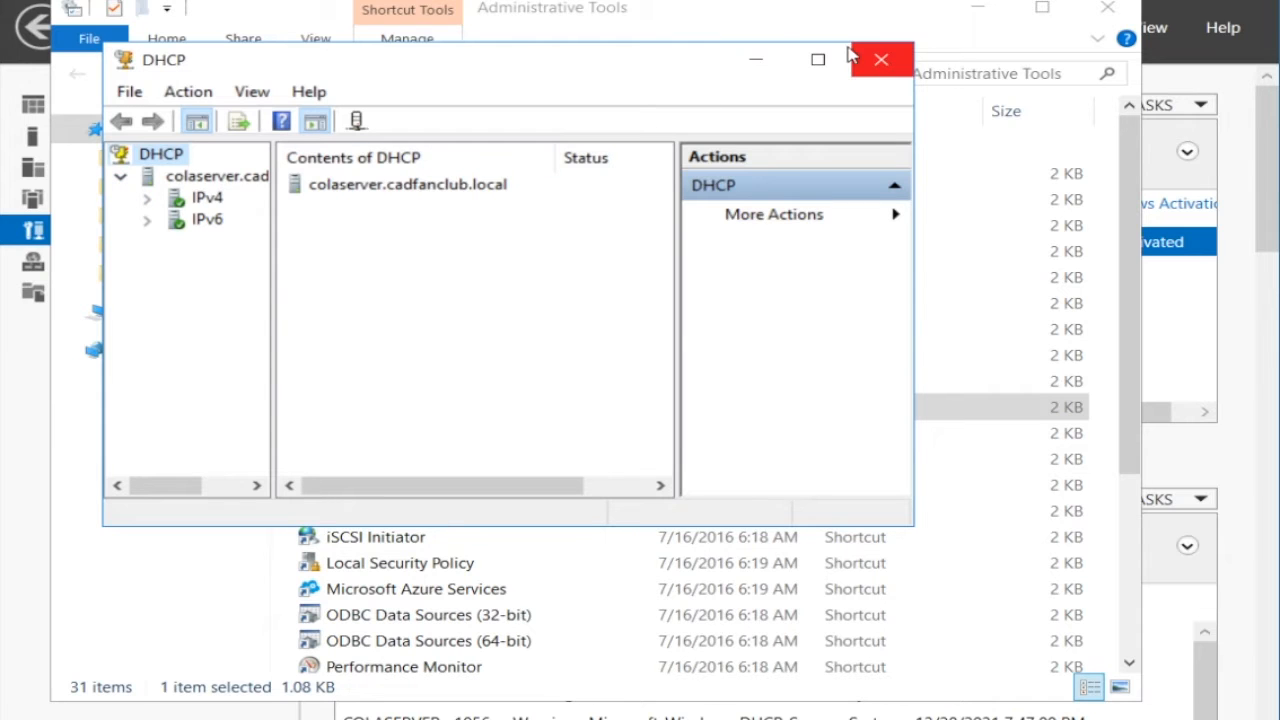
pyautogui.click(818, 59)
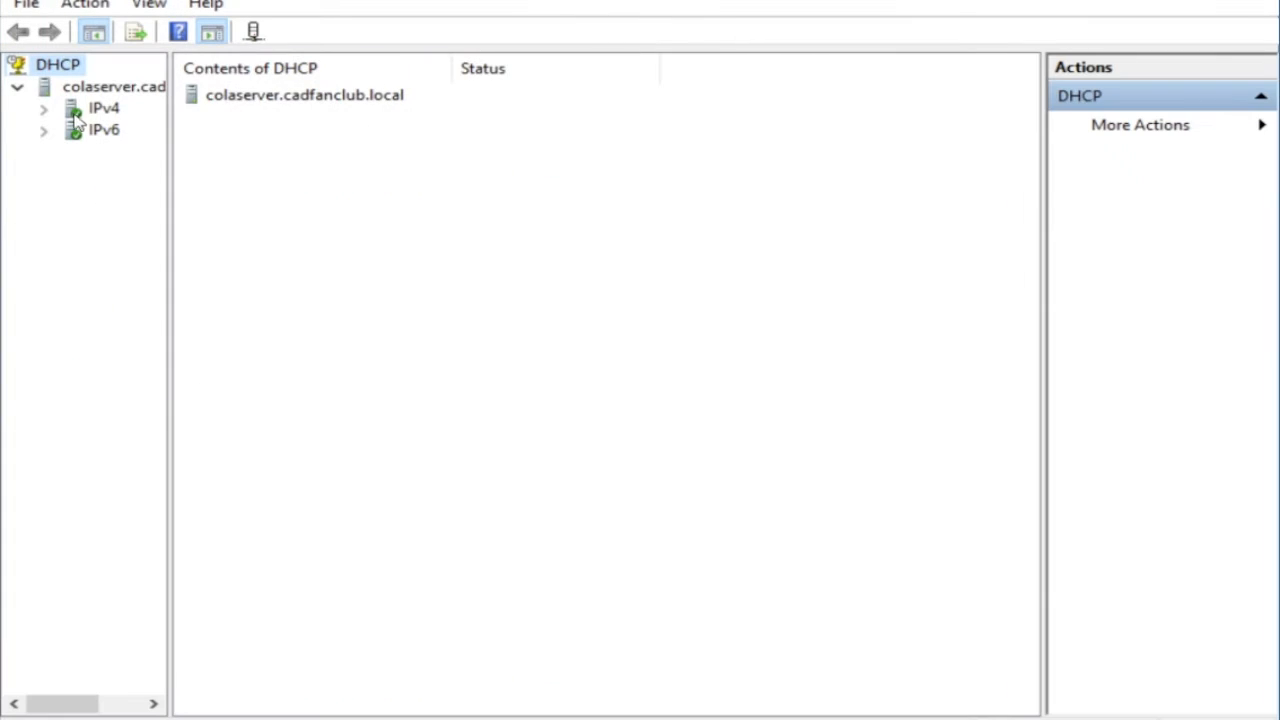
pyautogui.doubleClick(70, 117)
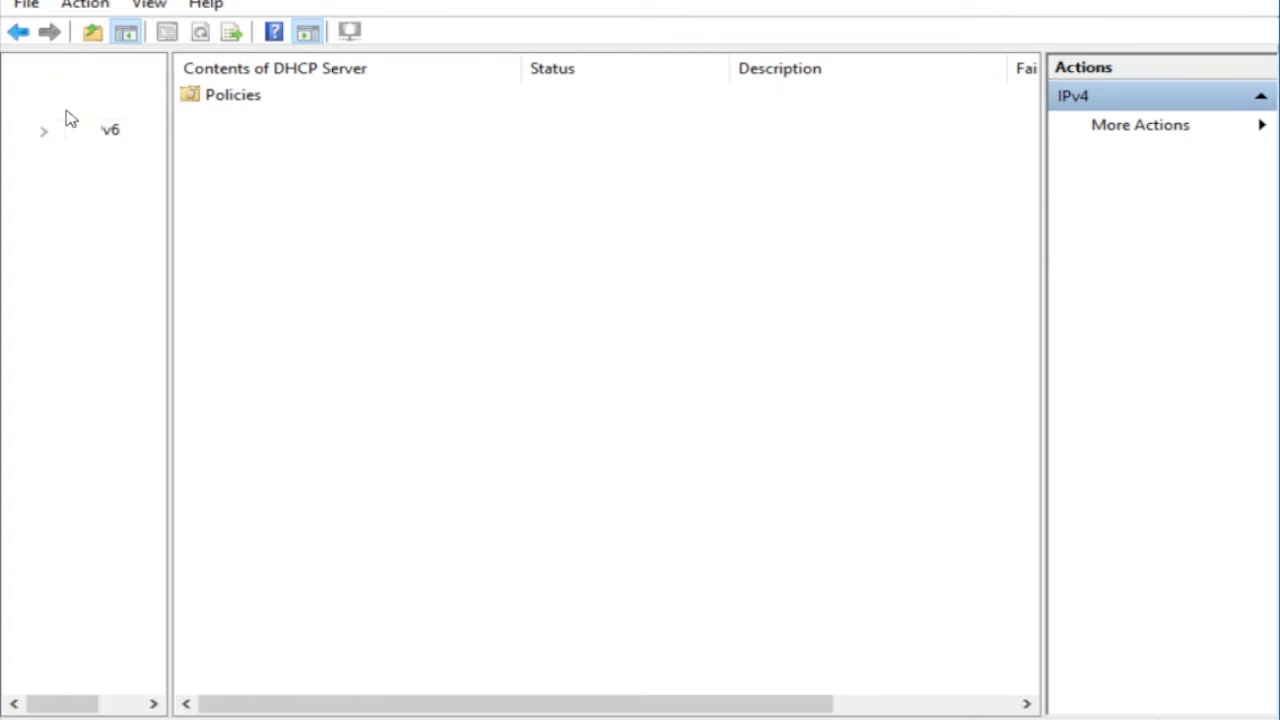
# Start a new scope under IPv4 and advance to the scope naming page
pyautogui.rightClick(72, 115)
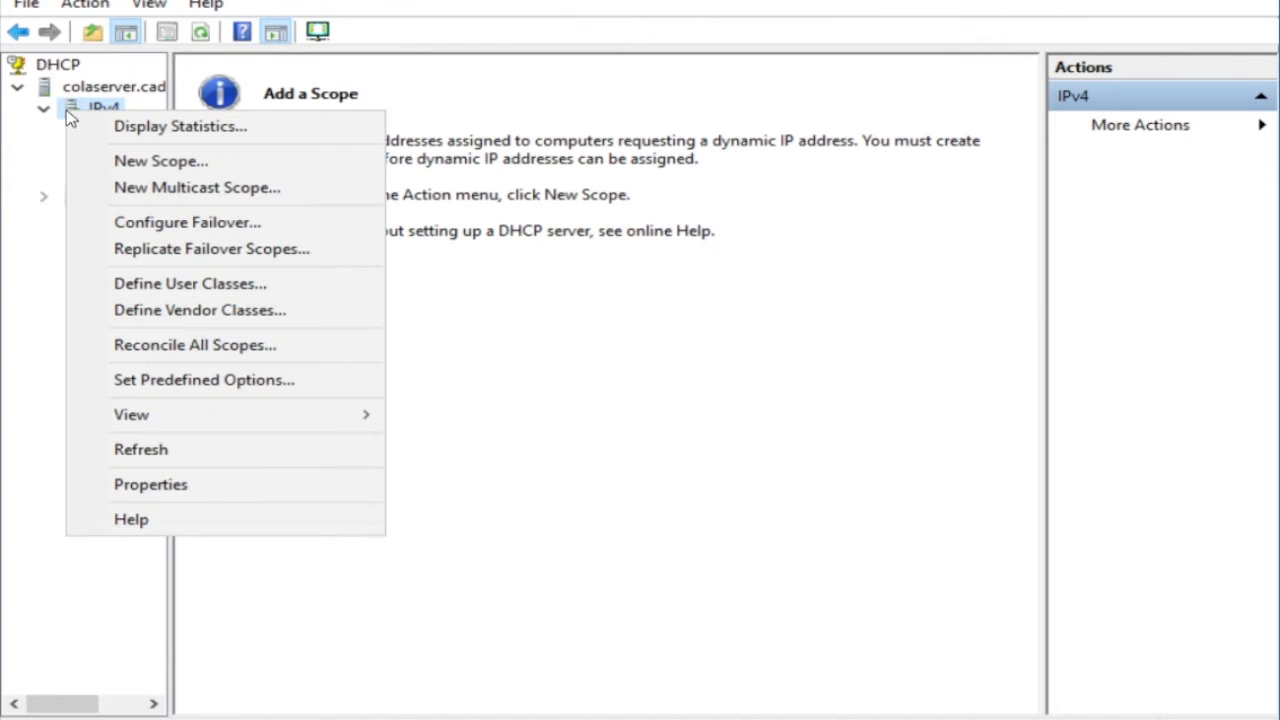
pyautogui.click(124, 164)
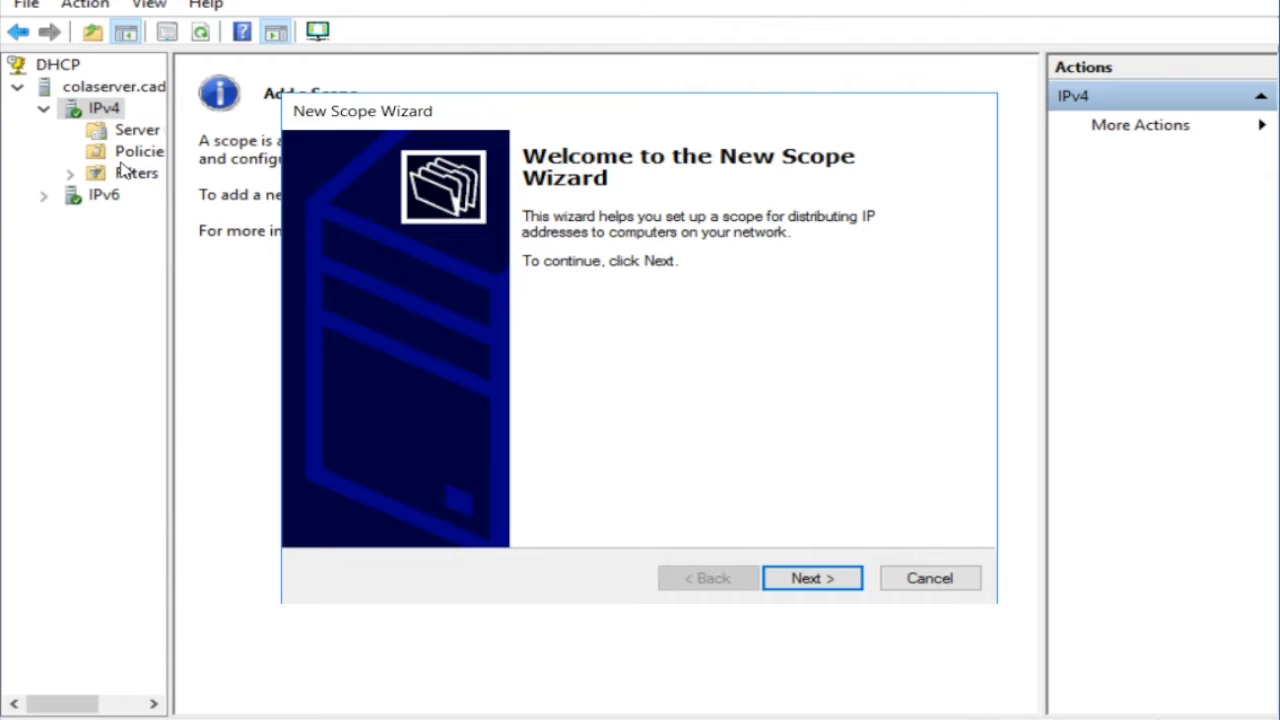
pyautogui.click(811, 570)
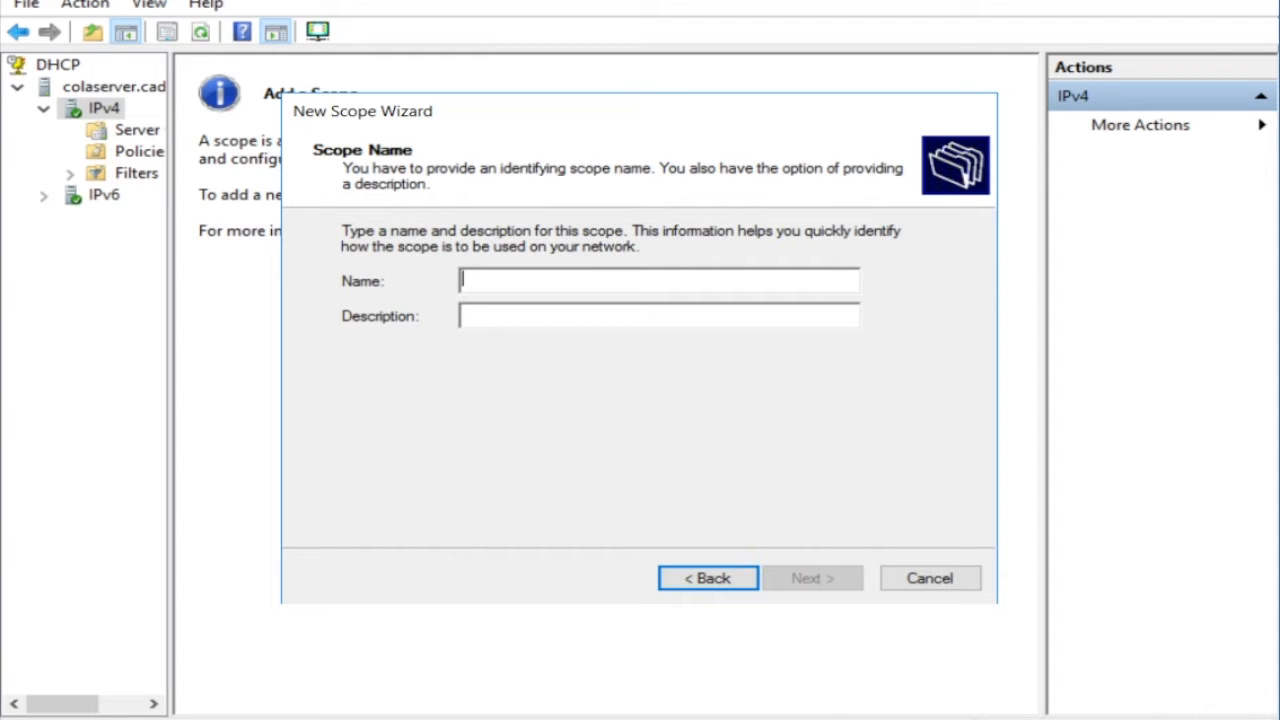
# Run ipconfig in the server's Command Prompt to check its IPv4 address, and return to the scope wizard
pyautogui.press('super')
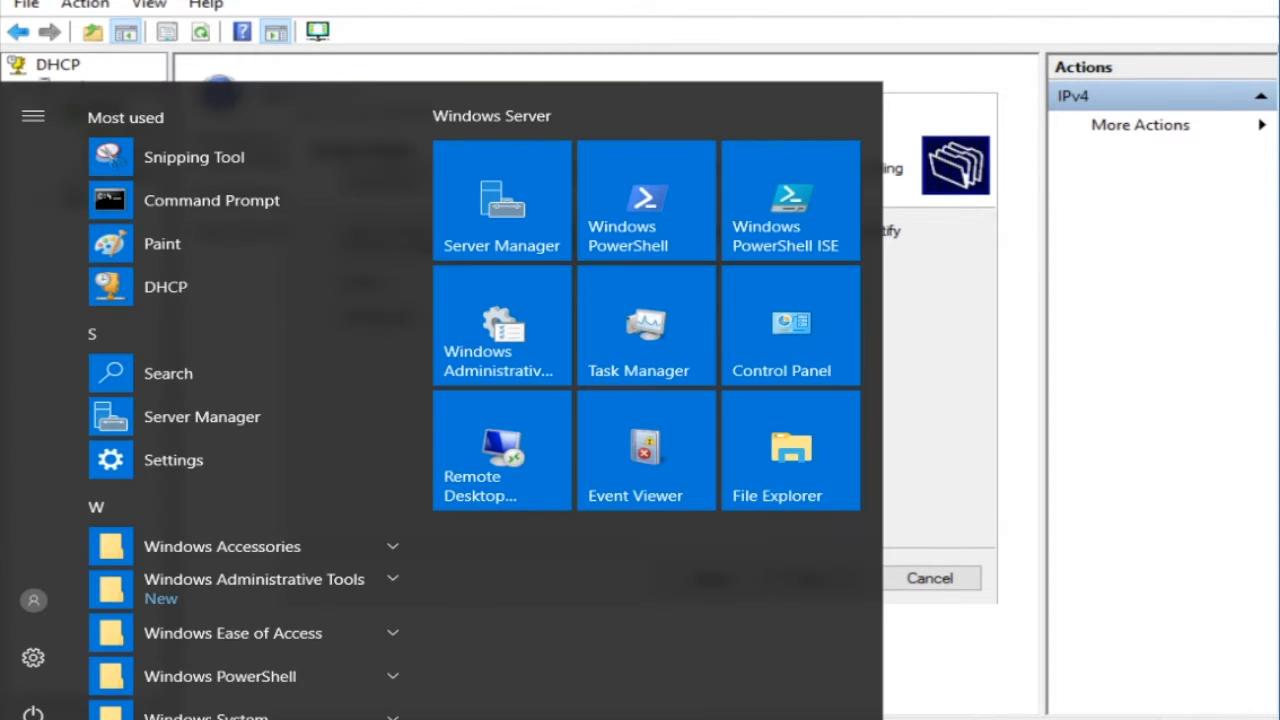
pyautogui.click(137, 199)
pyautogui.write('ip')
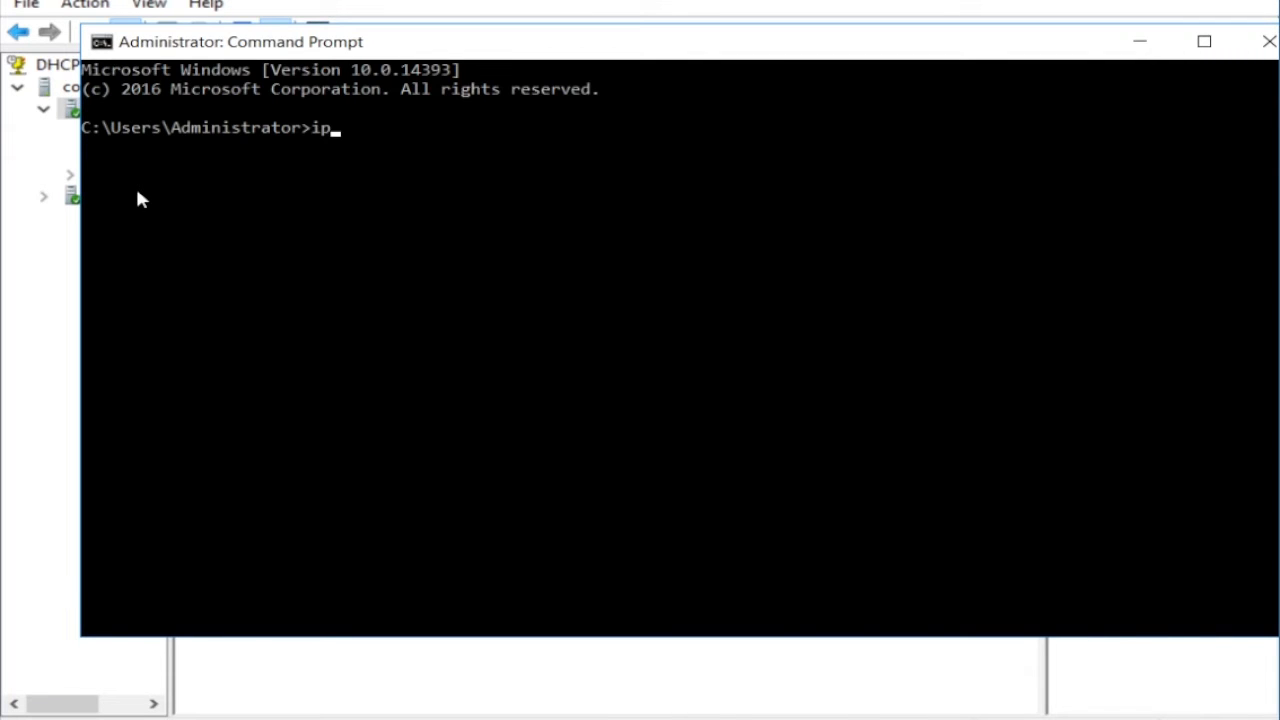
pyautogui.write('config')
pyautogui.press('Return')
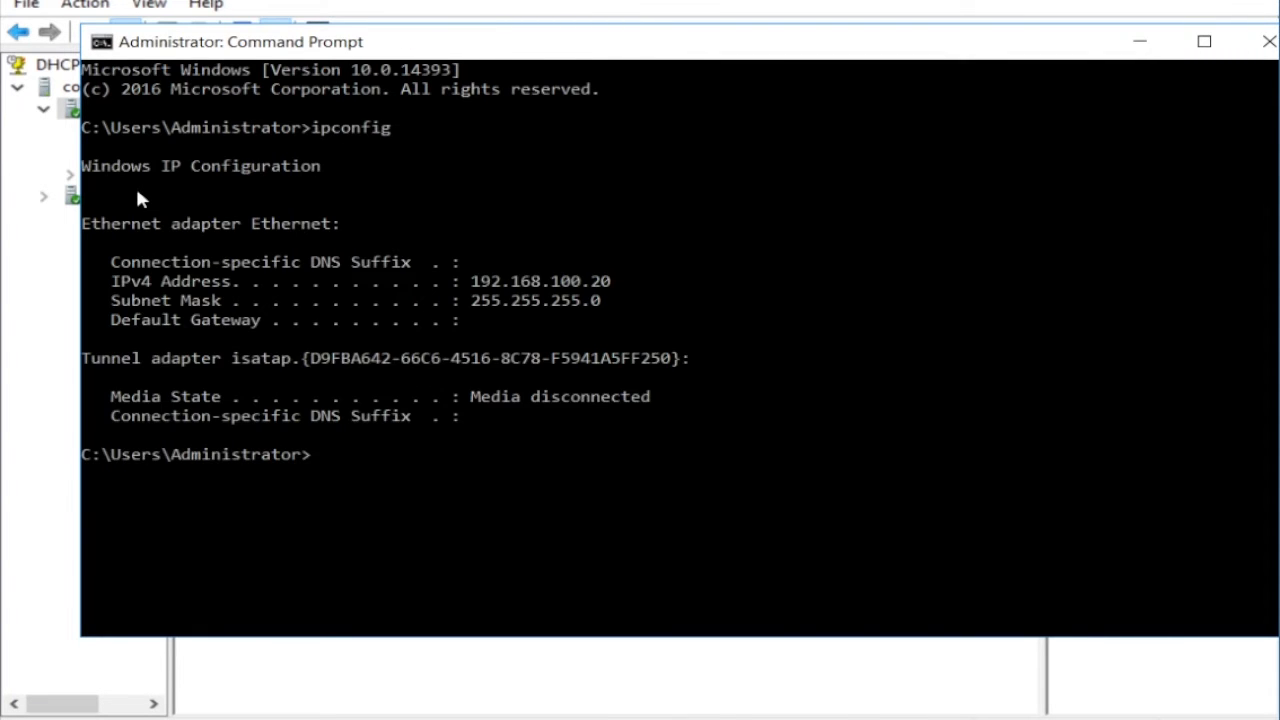
pyautogui.moveTo(462, 263); pyautogui.dragTo(581, 287)
pyautogui.click(533, 287)
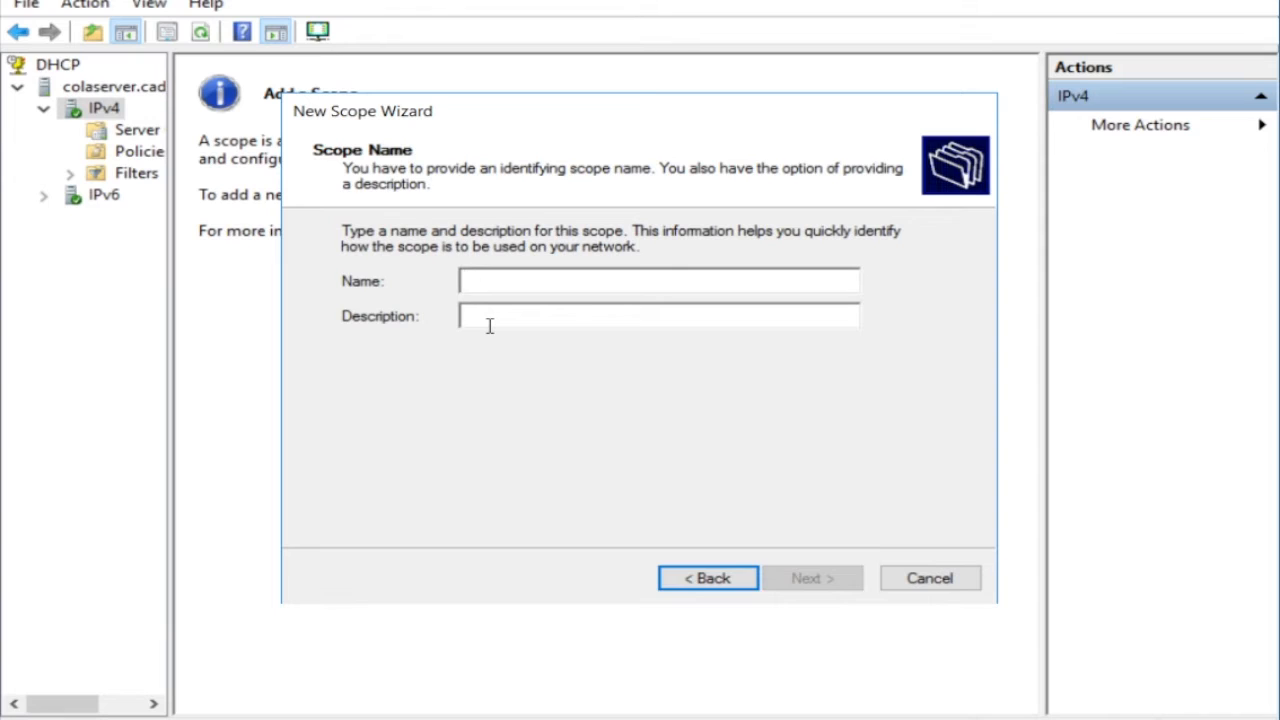
# Name the scope "network 192.168.100" and give it the description "192.168.100"
pyautogui.write('network 192.168.100')
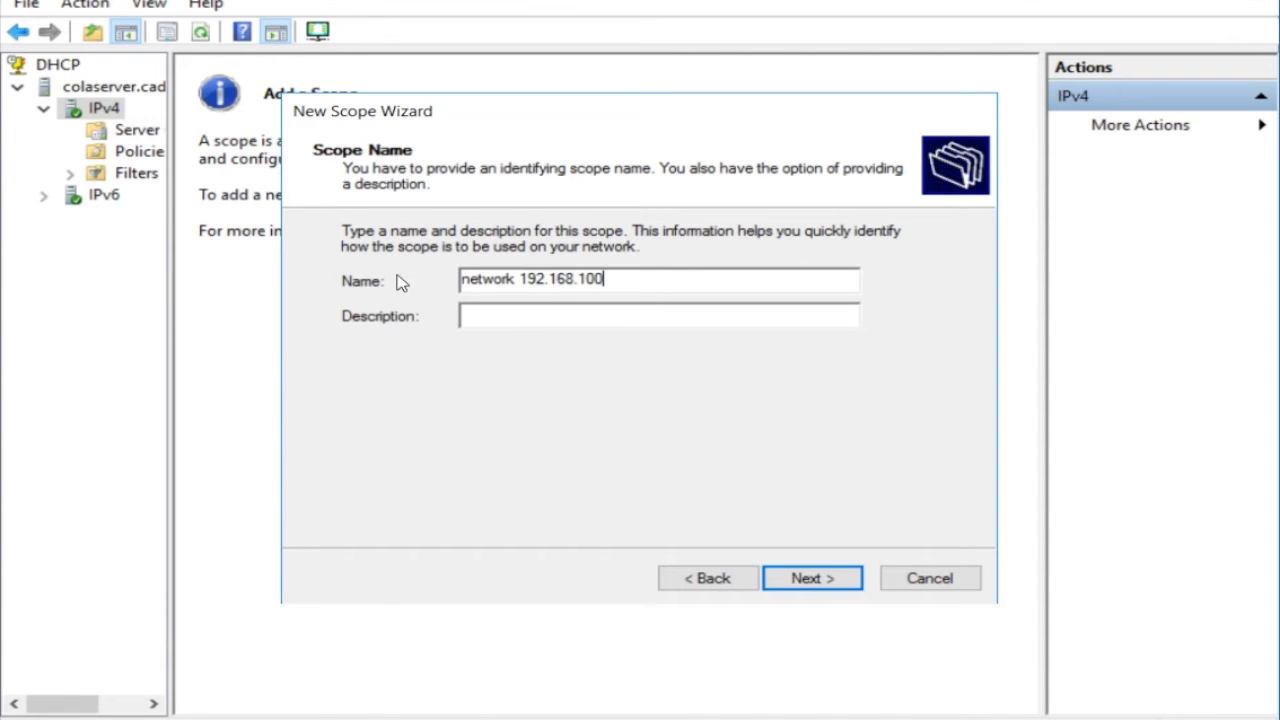
pyautogui.click(505, 318)
pyautogui.write('192.168.100')
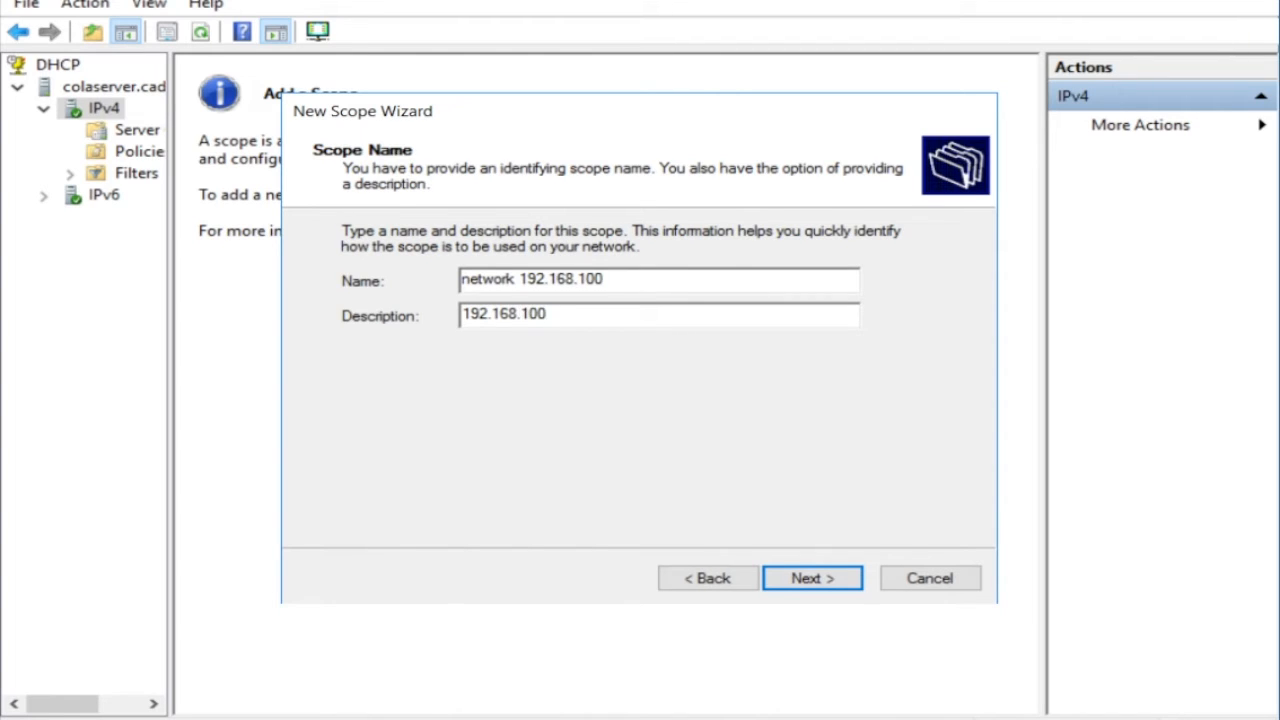
pyautogui.click(806, 580)
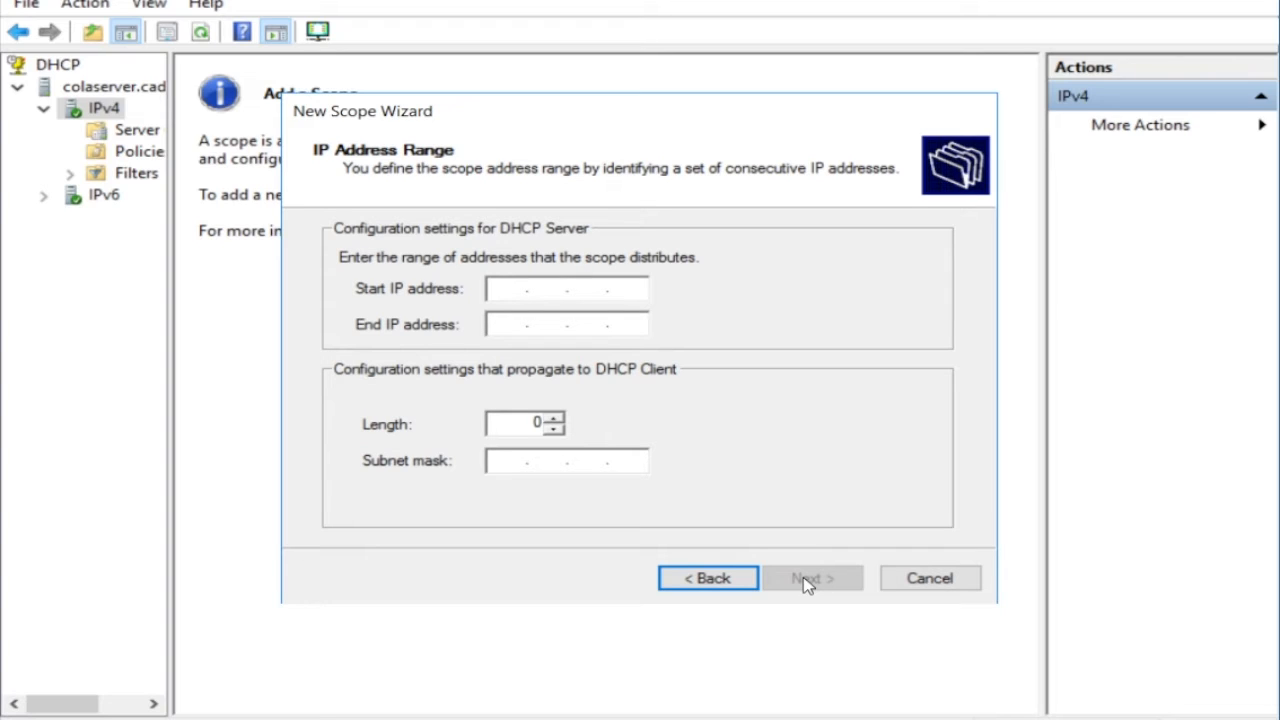
# Set the scope's address range from 192.168.100.1 to 192.168.100.30 and keep the 24-bit subnet mask
pyautogui.write('192 . 168 . 100 .')
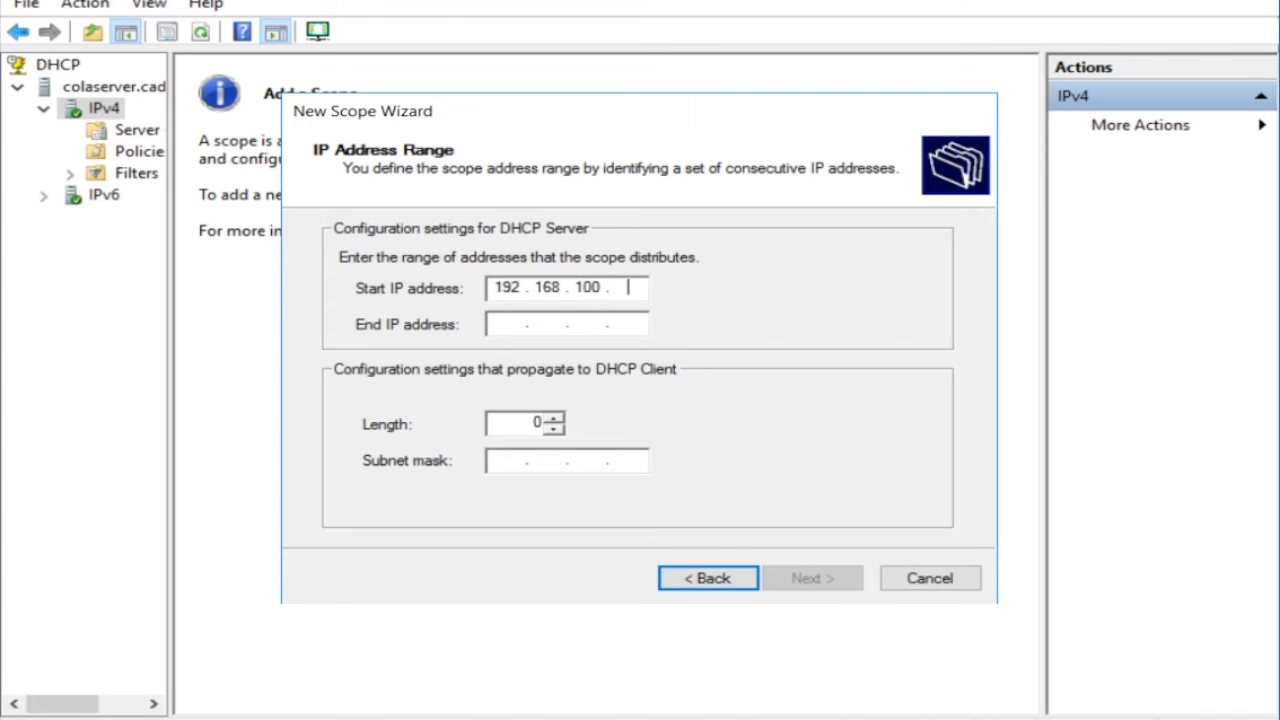
pyautogui.write('1')
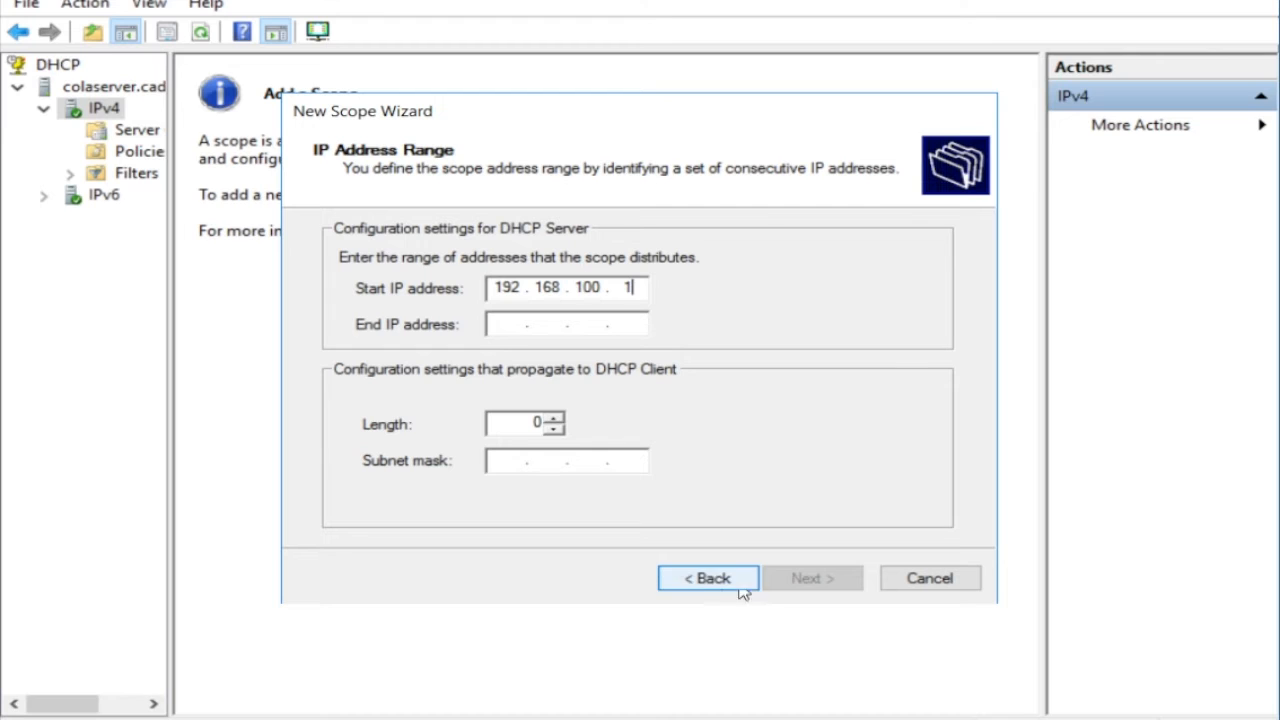
pyautogui.click(514, 326)
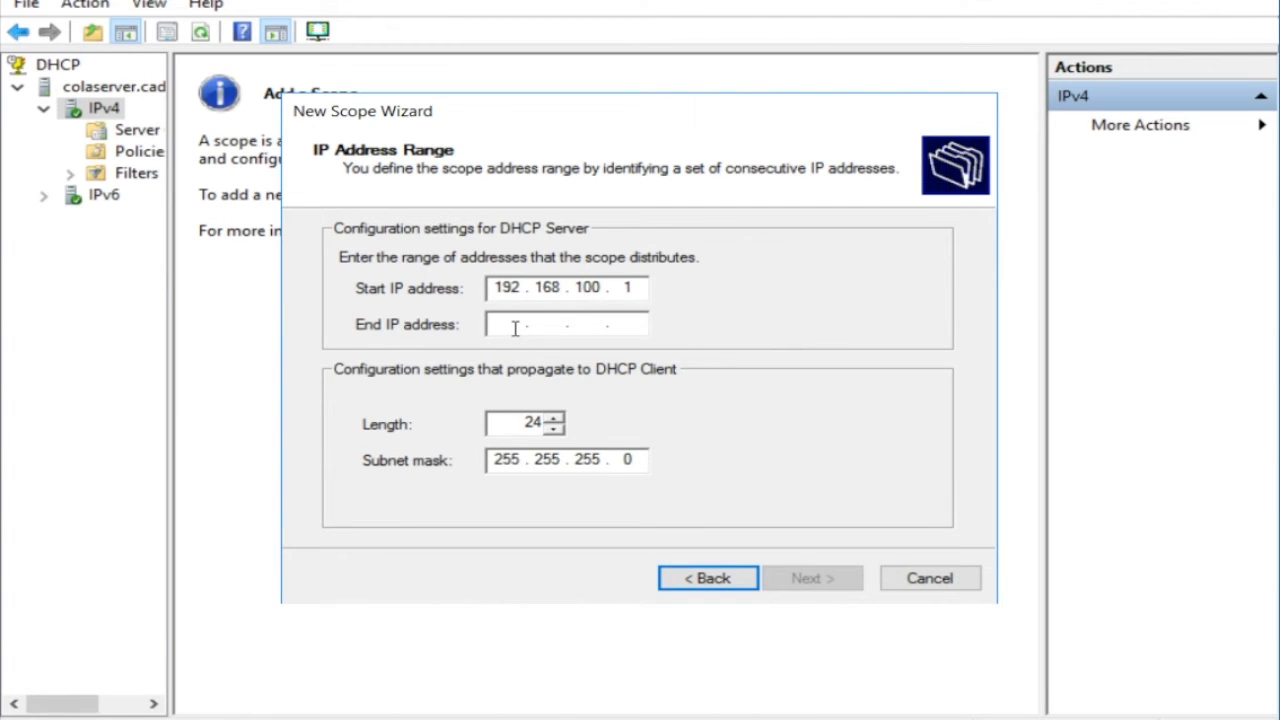
pyautogui.write('192 . ')
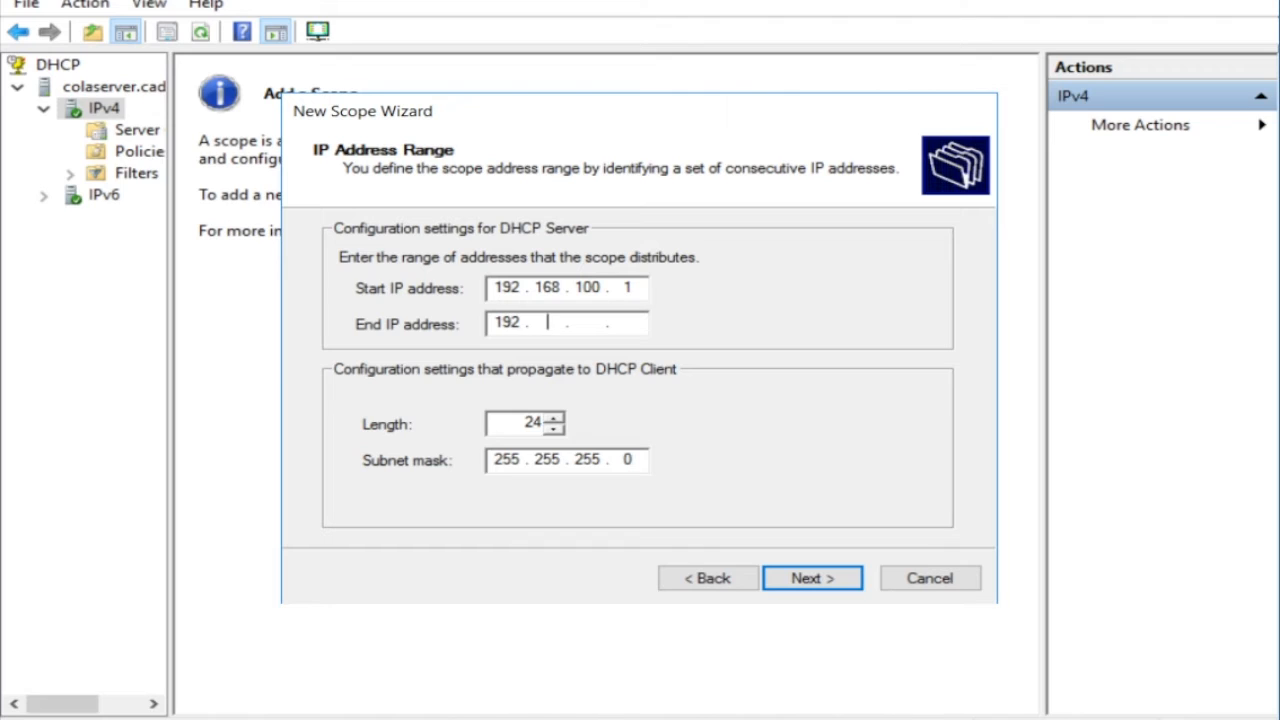
pyautogui.write('168 . 100 . 30')
pyautogui.click(814, 576)
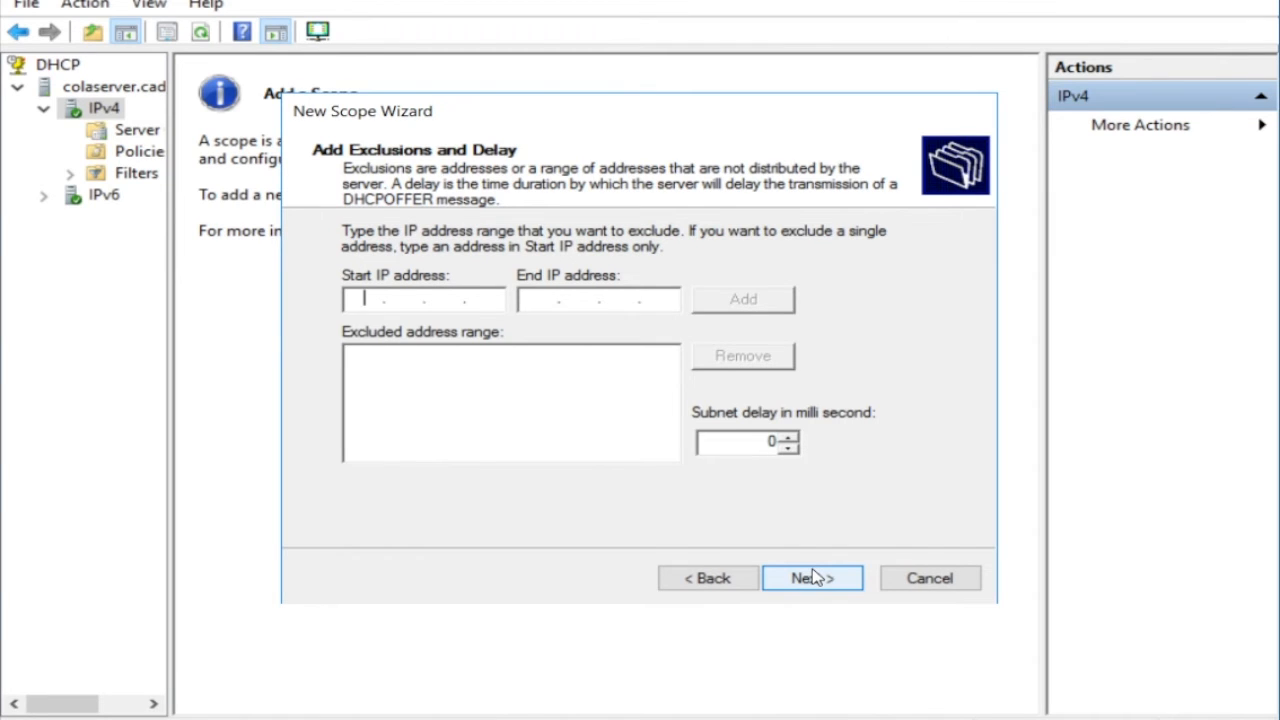
# Leave exclusions and the router address empty, keep the default lease duration, and choose to configure the DHCP options now
pyautogui.click(812, 578)
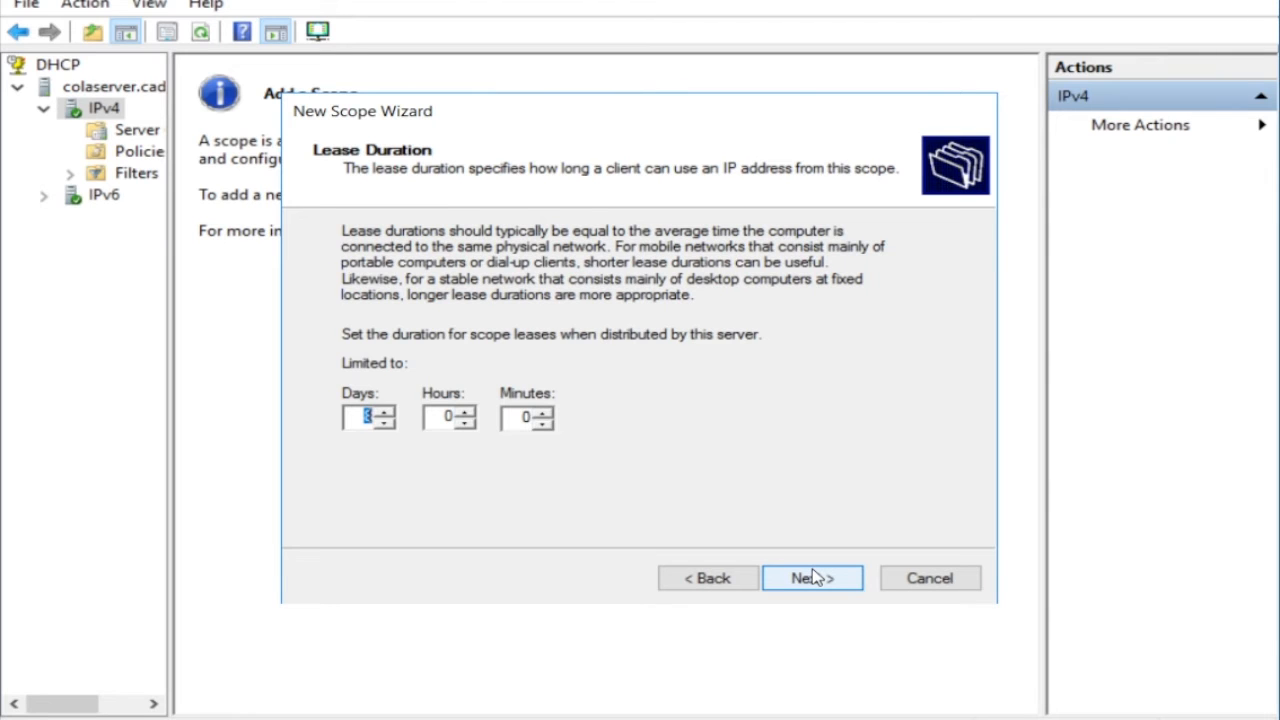
pyautogui.click(812, 578)
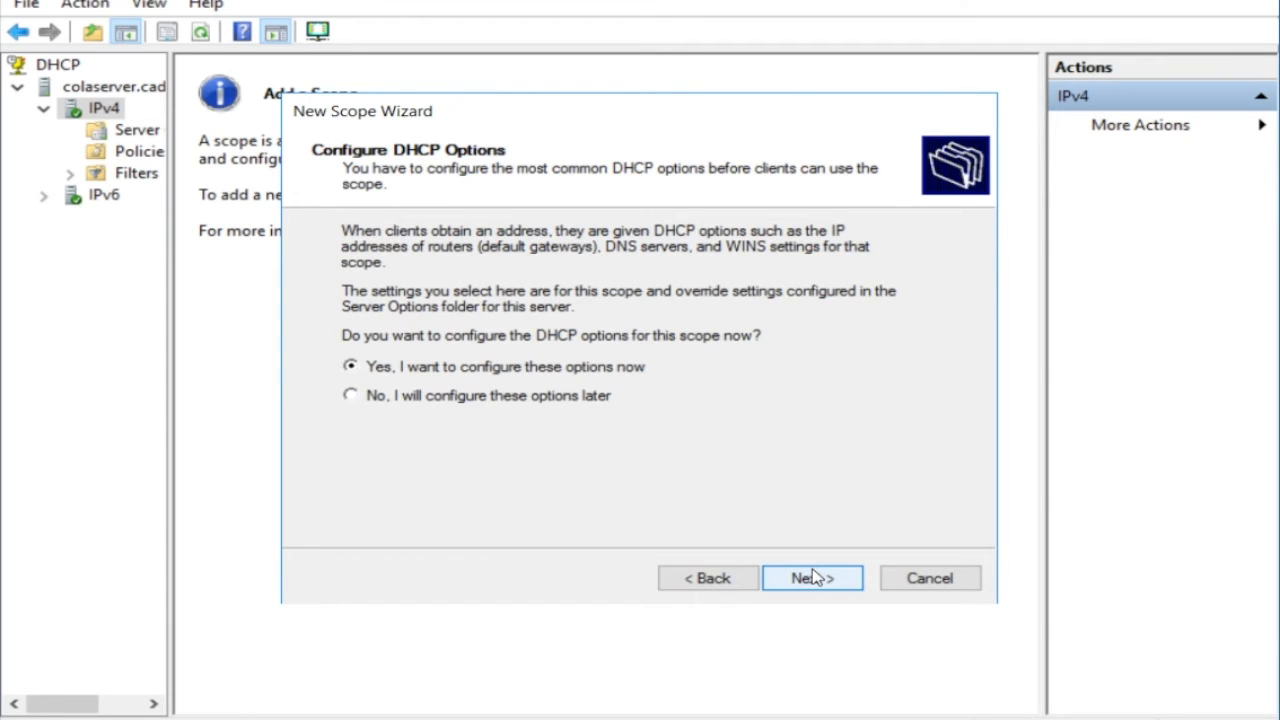
pyautogui.click(812, 578)
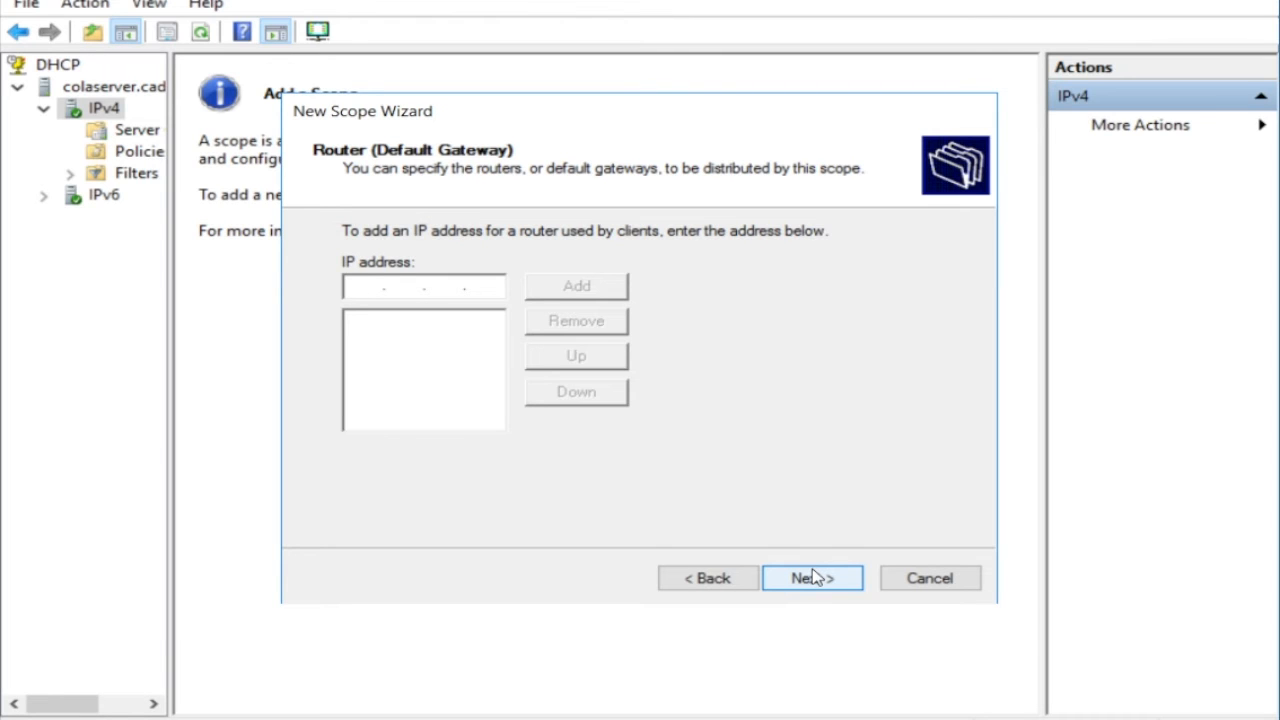
pyautogui.click(812, 578)
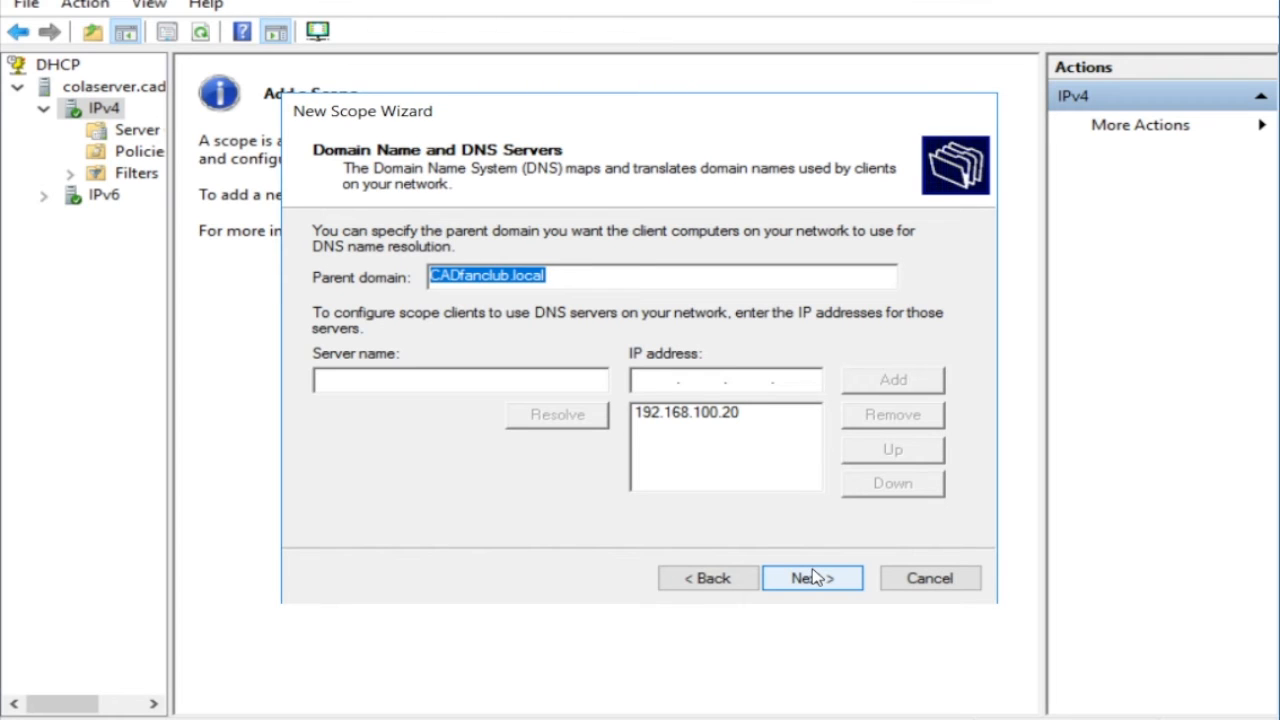
# Keep the suggested domain and DNS server, leave WINS servers empty, and finish the scope with immediate activation
pyautogui.click(812, 578)
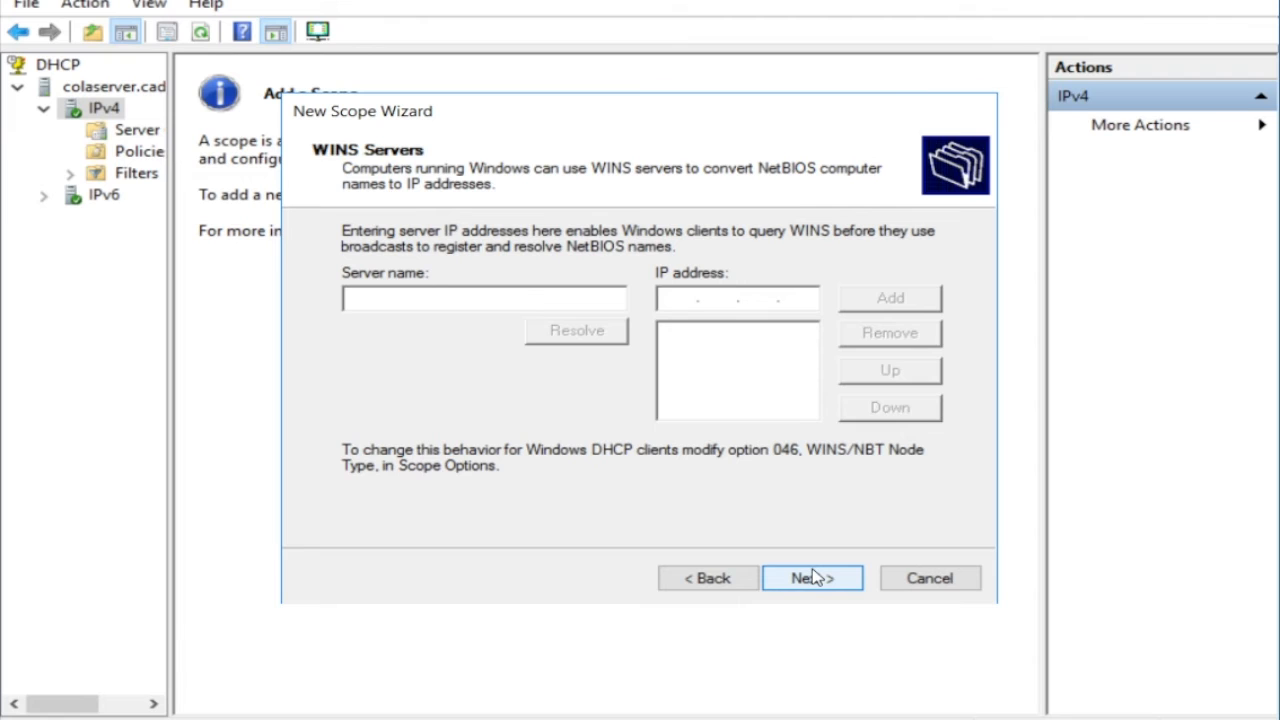
pyautogui.click(812, 578)
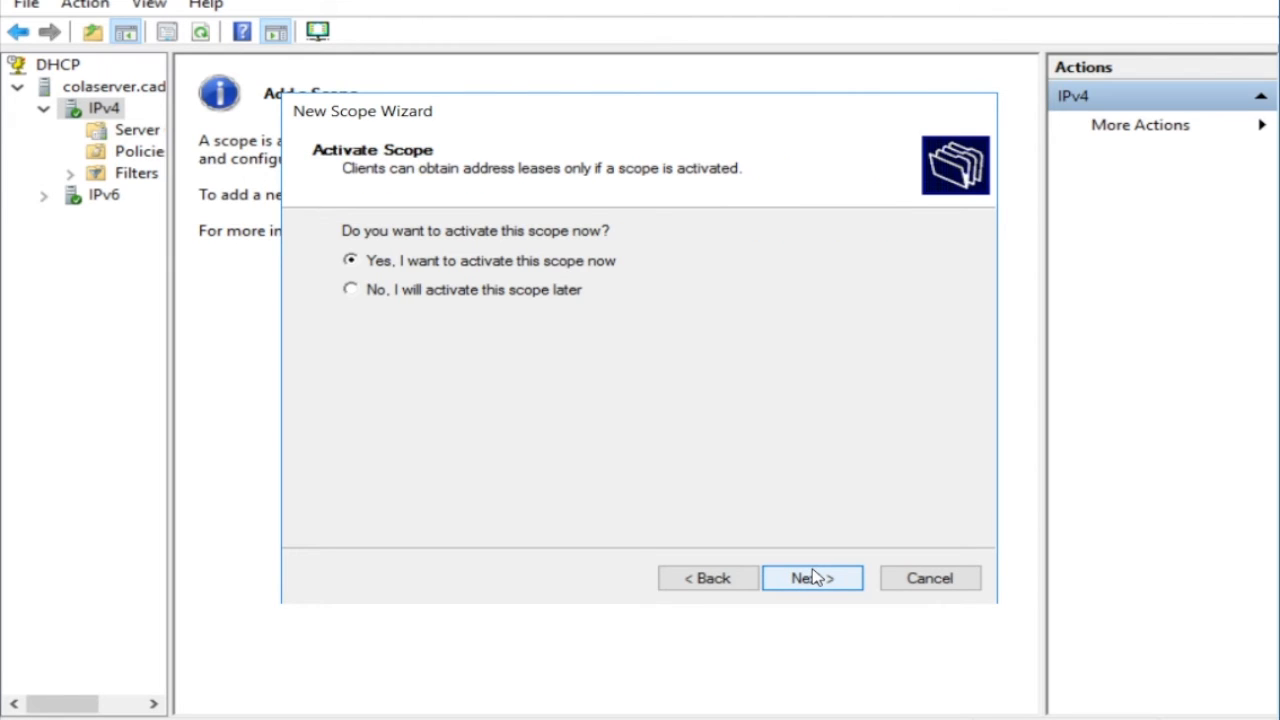
pyautogui.click(812, 578)
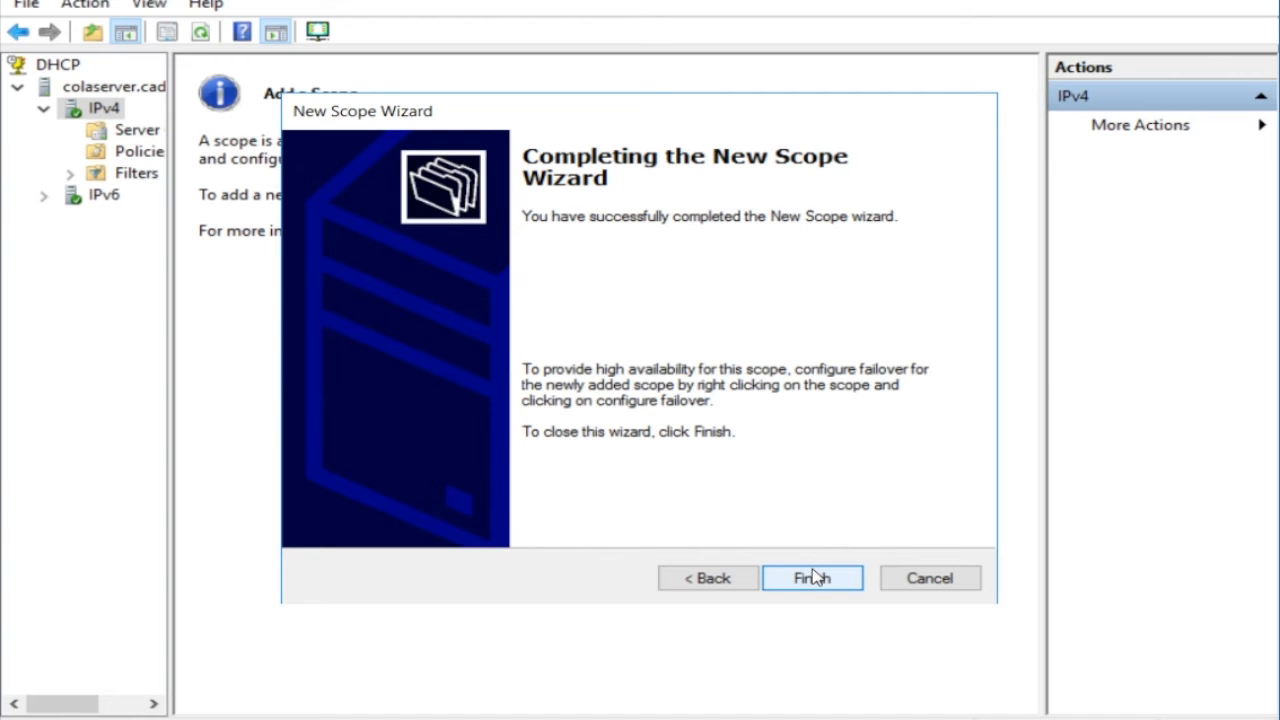
pyautogui.click(812, 578)
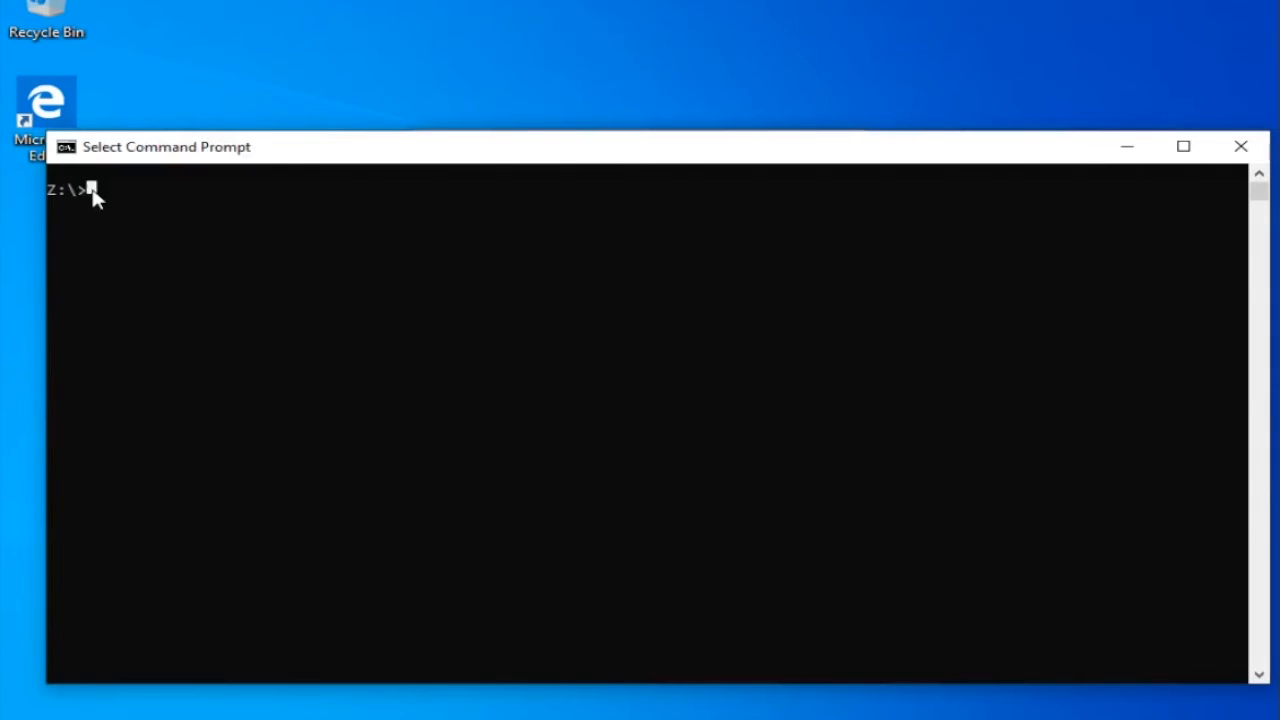
# Run ipconfig /all on the Windows 10 client and check the Ethernet adapter's DHCP Enabled entry
pyautogui.write('ipc')
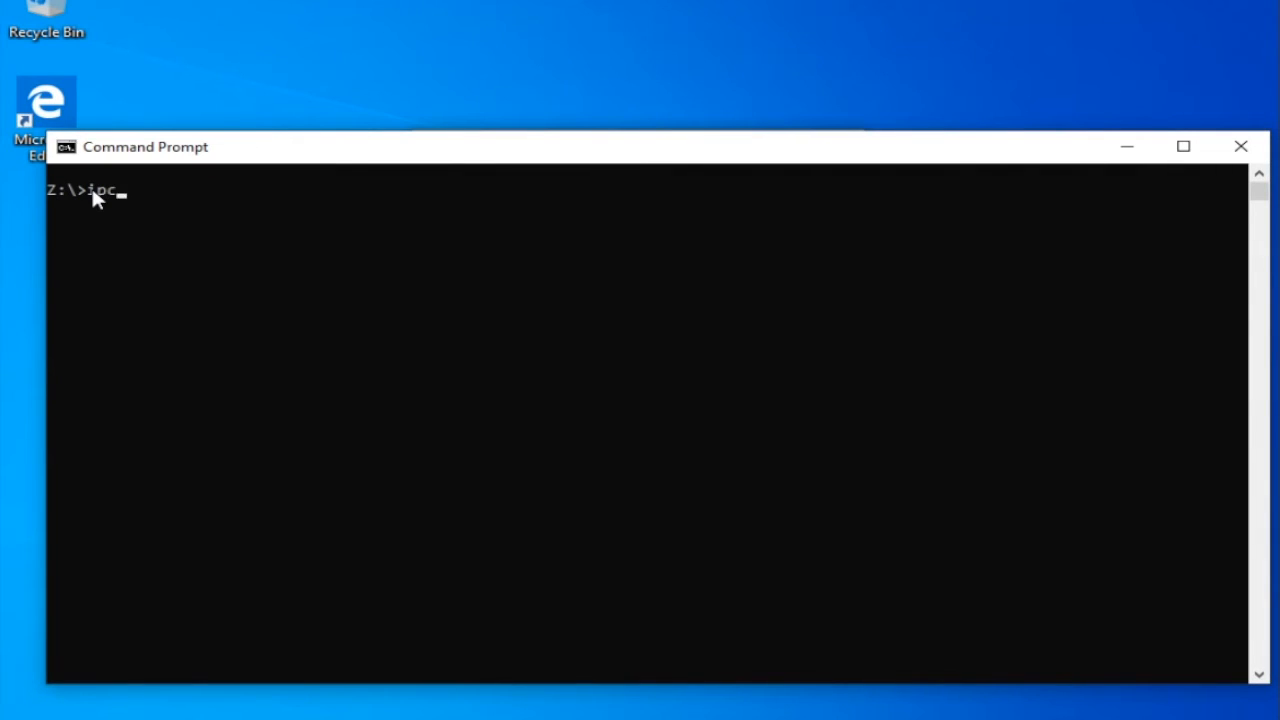
pyautogui.write('onfig /all')
pyautogui.press('Return')
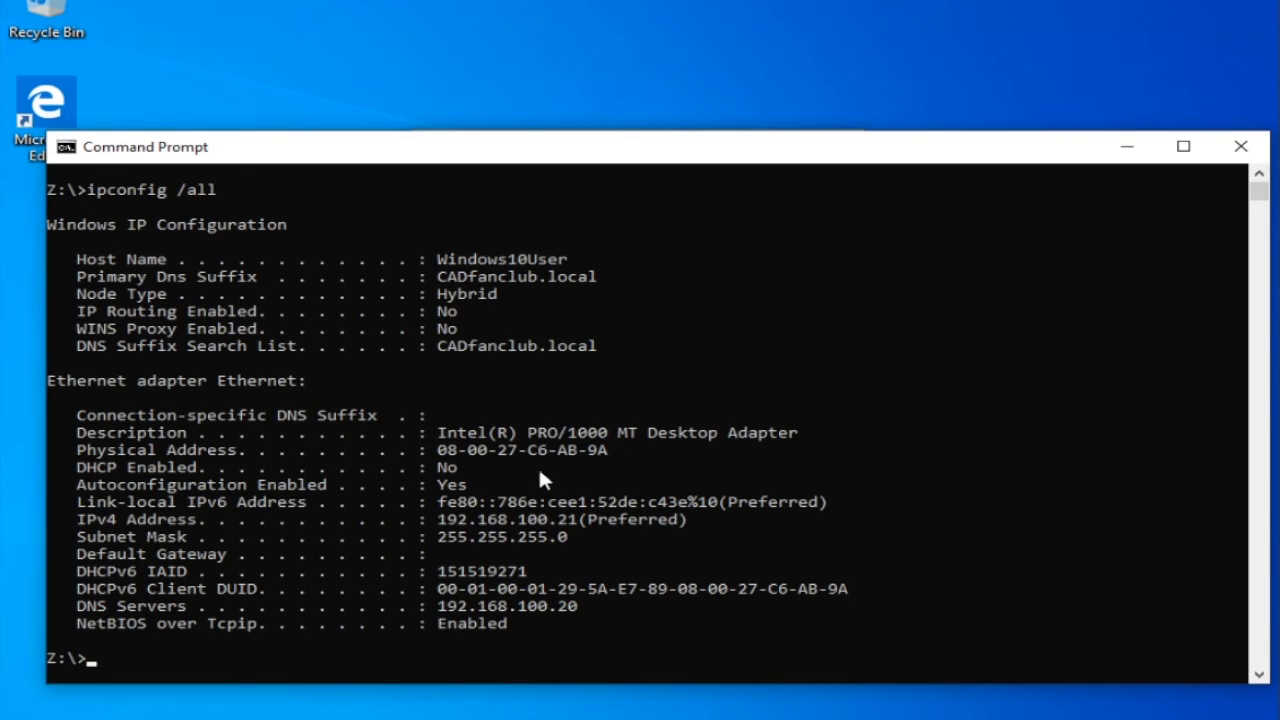
pyautogui.click(454, 465)
pyautogui.moveTo(453, 472); pyautogui.dragTo(448, 470)
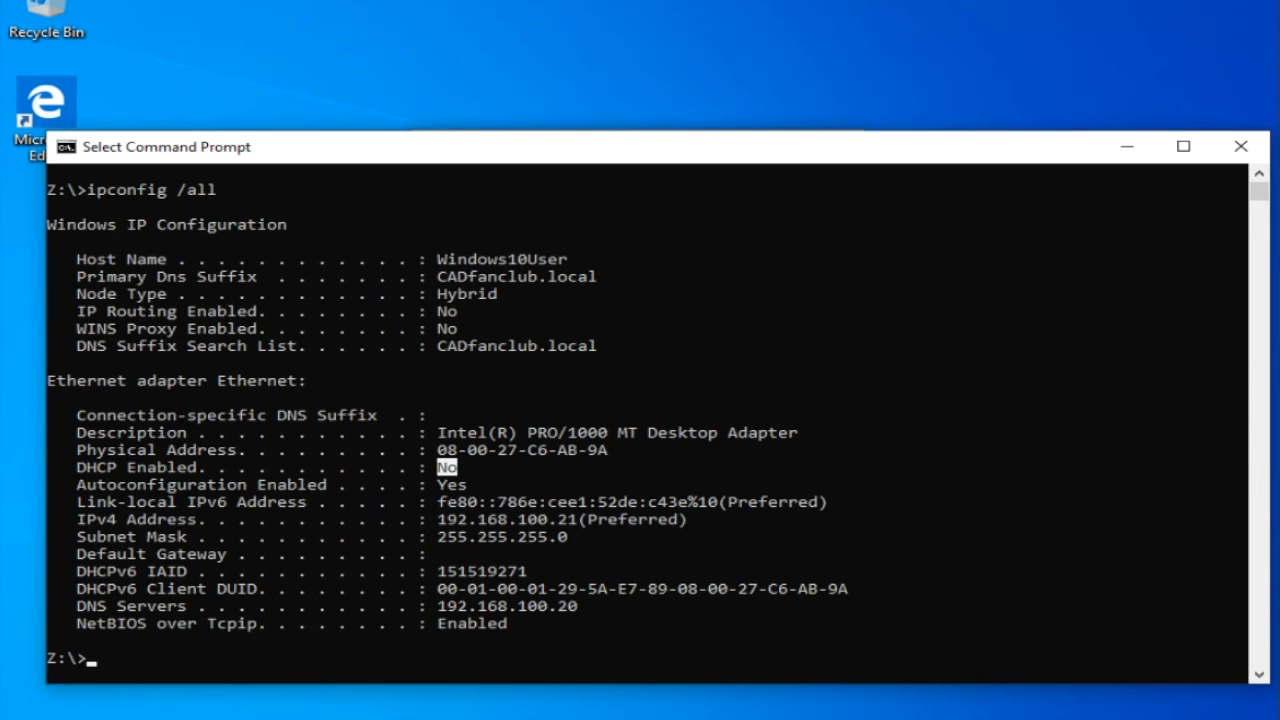
# Open the Ethernet connection's properties from Network and Sharing Center, authorising with the Administrator account and its password
pyautogui.click(857, 716)
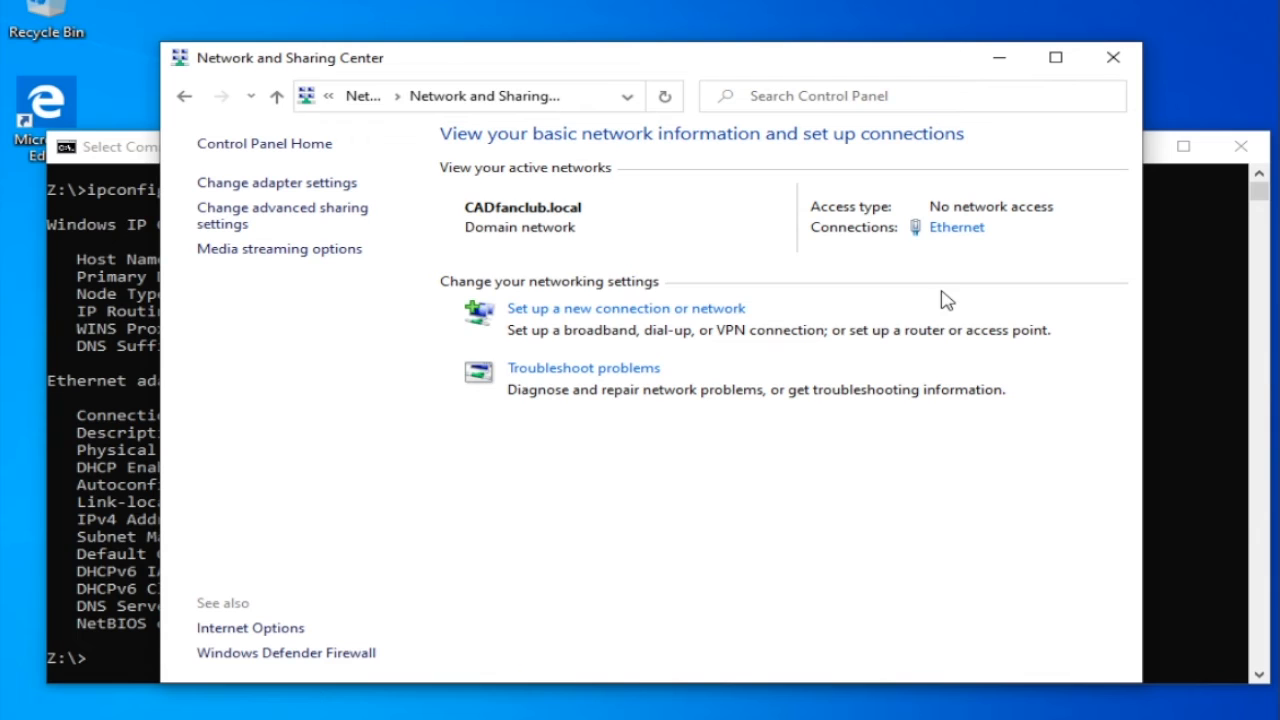
pyautogui.click(950, 232)
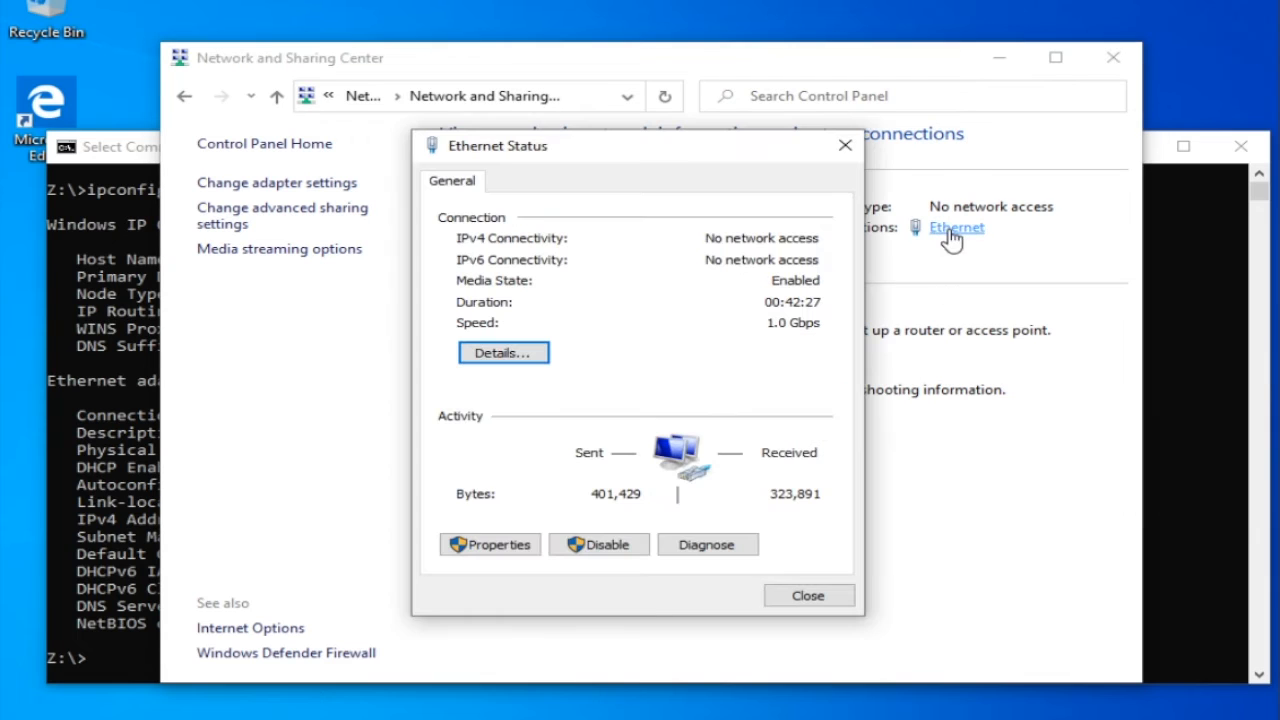
pyautogui.click(478, 548)
pyautogui.write('Ad')
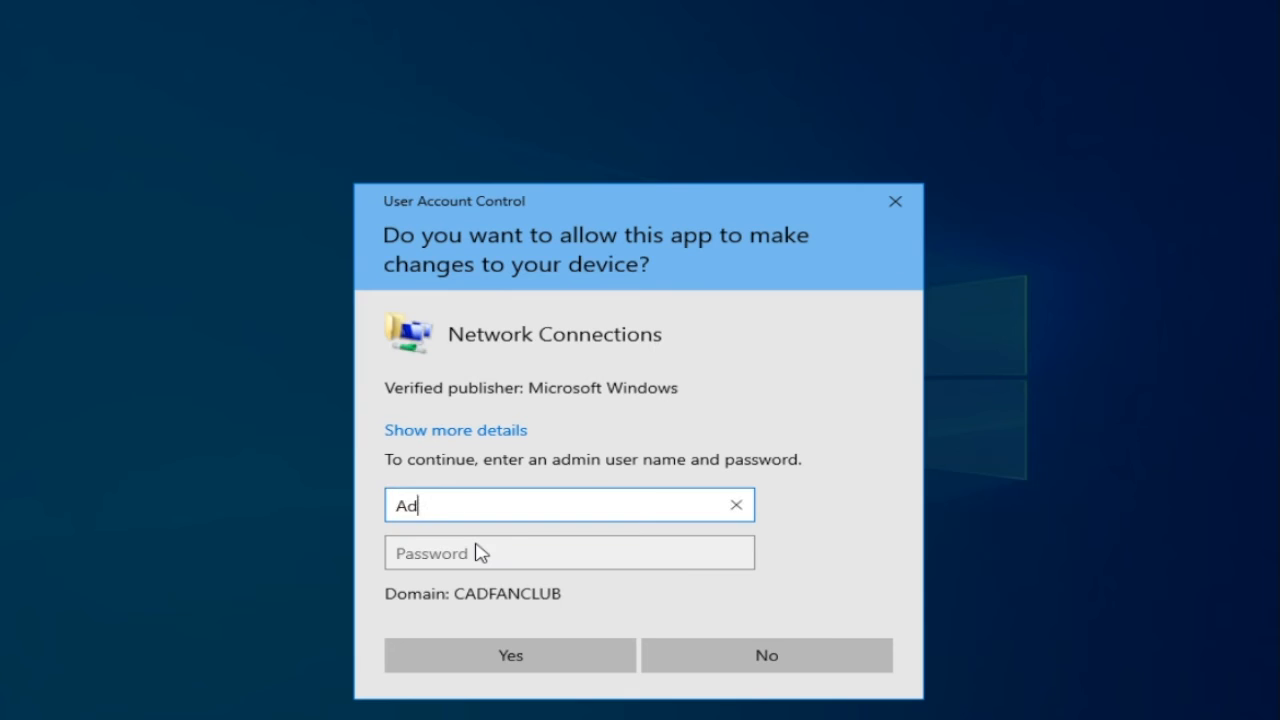
pyautogui.write('ministrator')
pyautogui.click(473, 553)
pyautogui.write('••••••••••••')
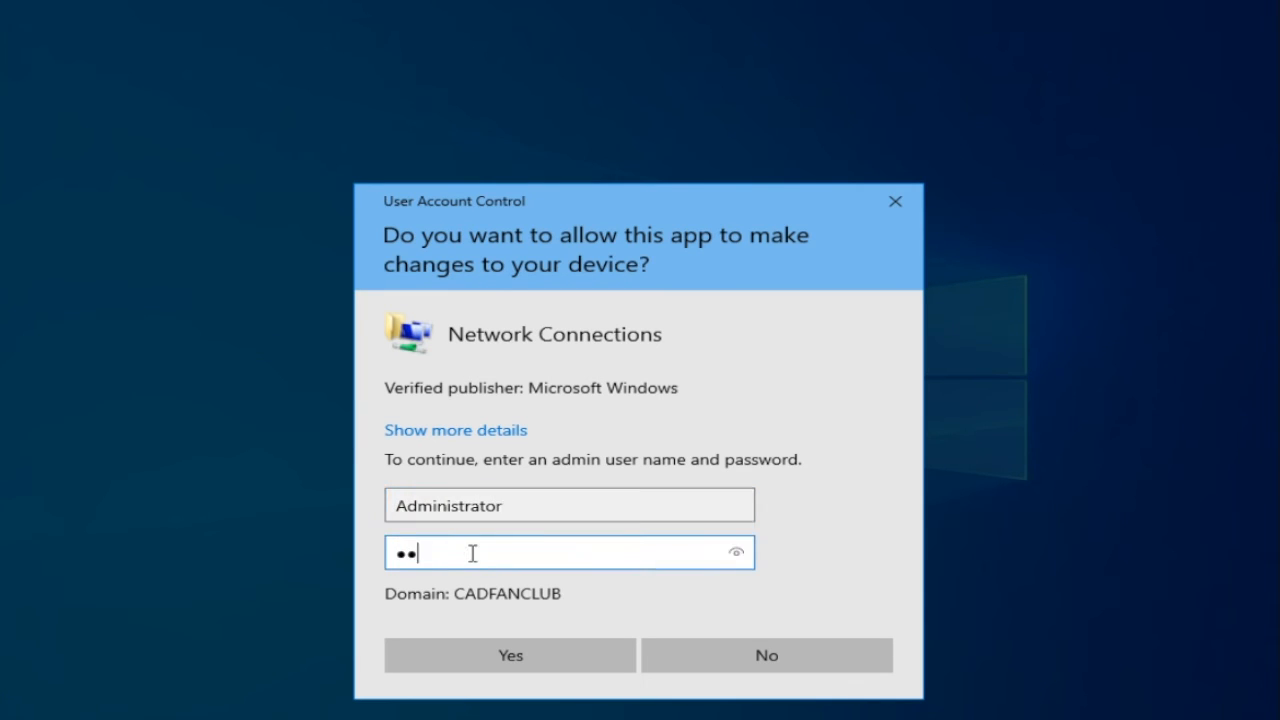
pyautogui.click(545, 660)
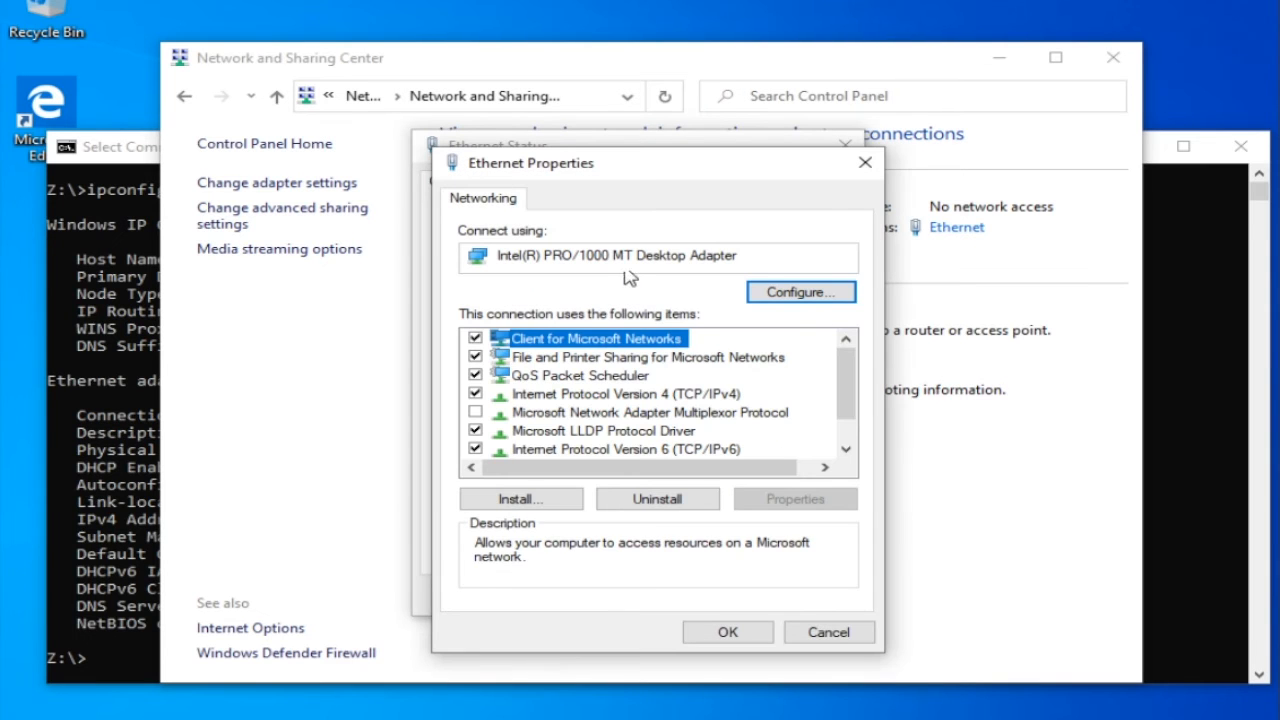
# Set the adapter's IPv4 properties to obtain an IP address automatically, keeping the manual DNS server, and apply the changes
pyautogui.click(608, 391)
pyautogui.doubleClick(607, 392)
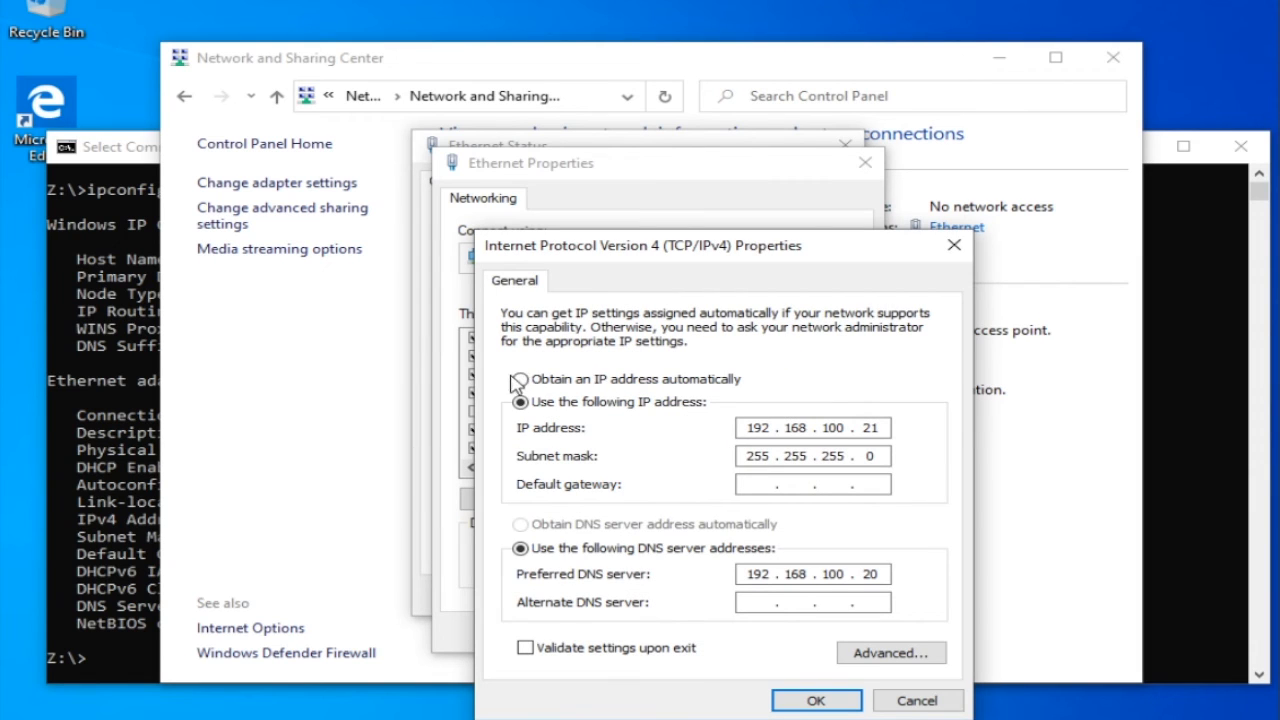
pyautogui.click(521, 381)
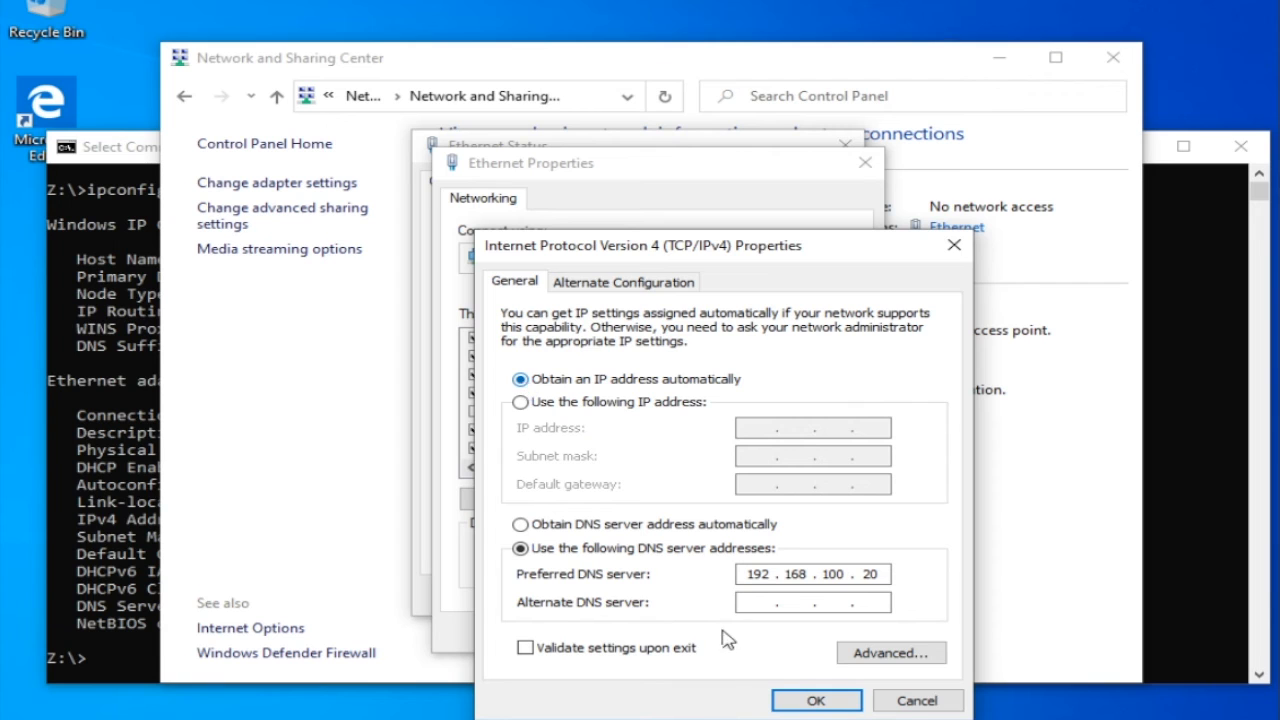
pyautogui.click(784, 700)
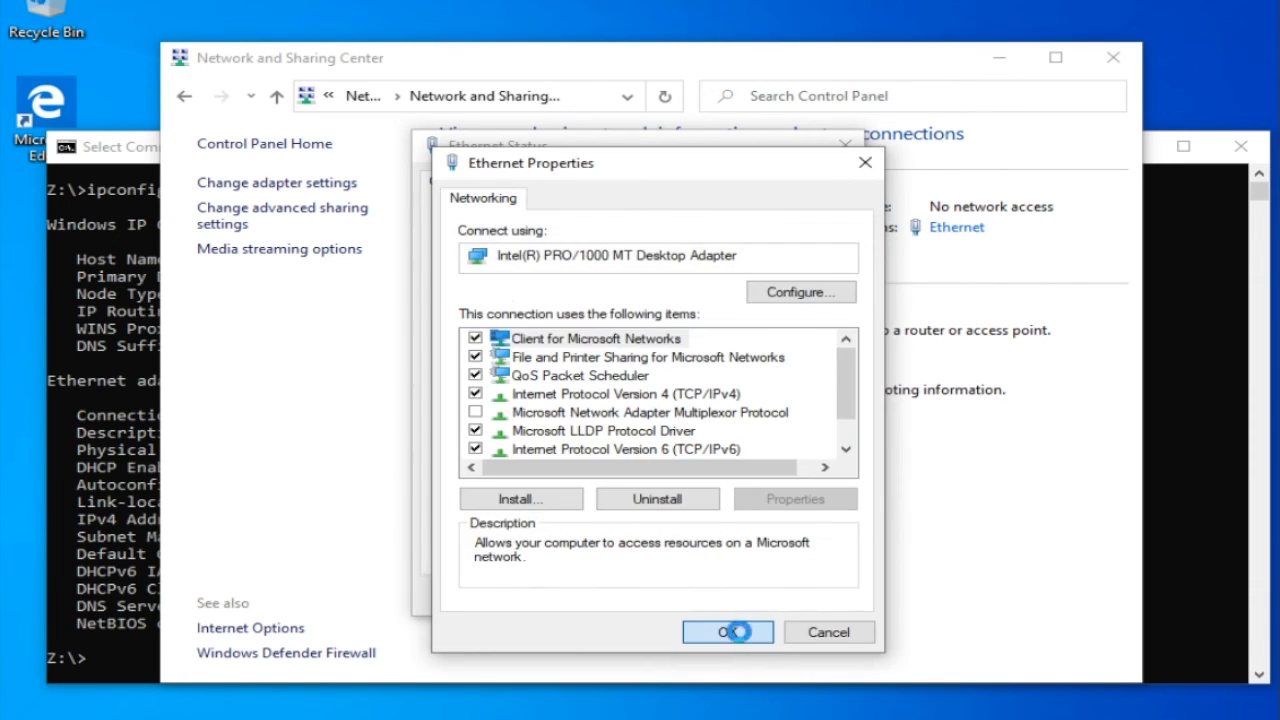
pyautogui.click(737, 631)
# Return to the Command Prompt and rerun ipconfig /all to recheck the client's IP configuration
pyautogui.click(1183, 538)
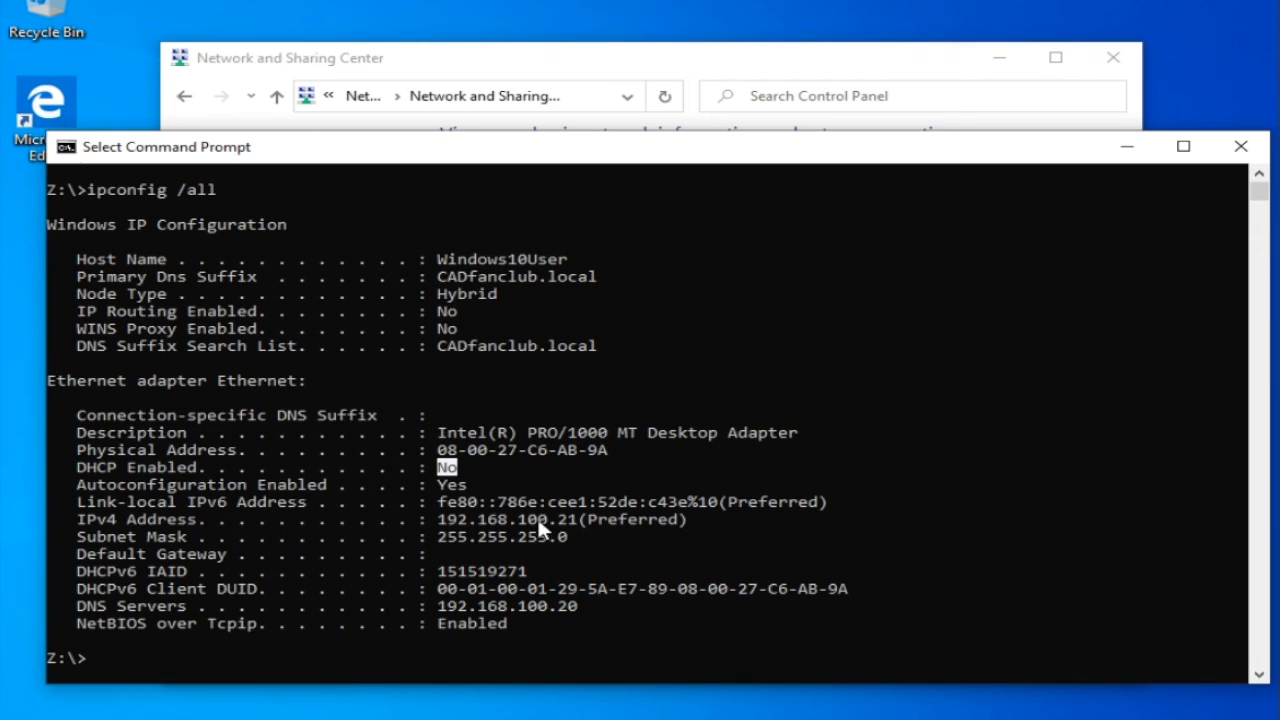
pyautogui.click(228, 652)
pyautogui.click(182, 657)
pyautogui.click(90, 658)
pyautogui.press('Up')
pyautogui.press('Return')
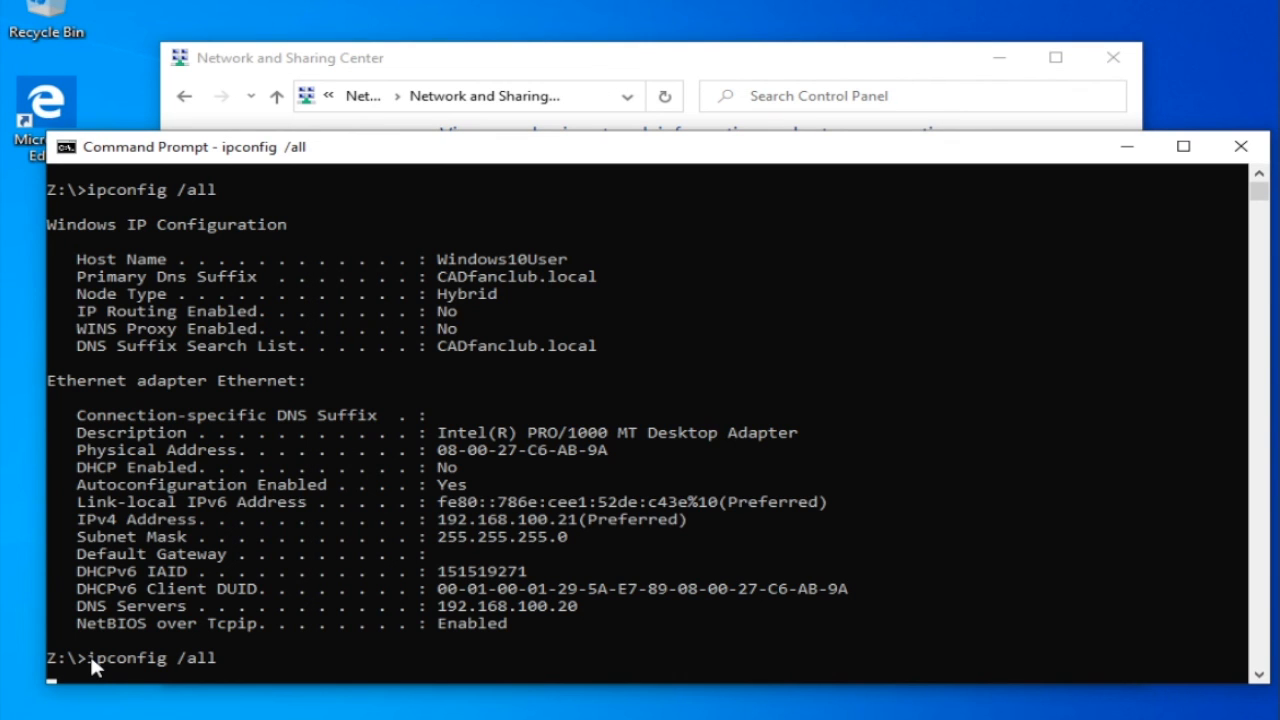